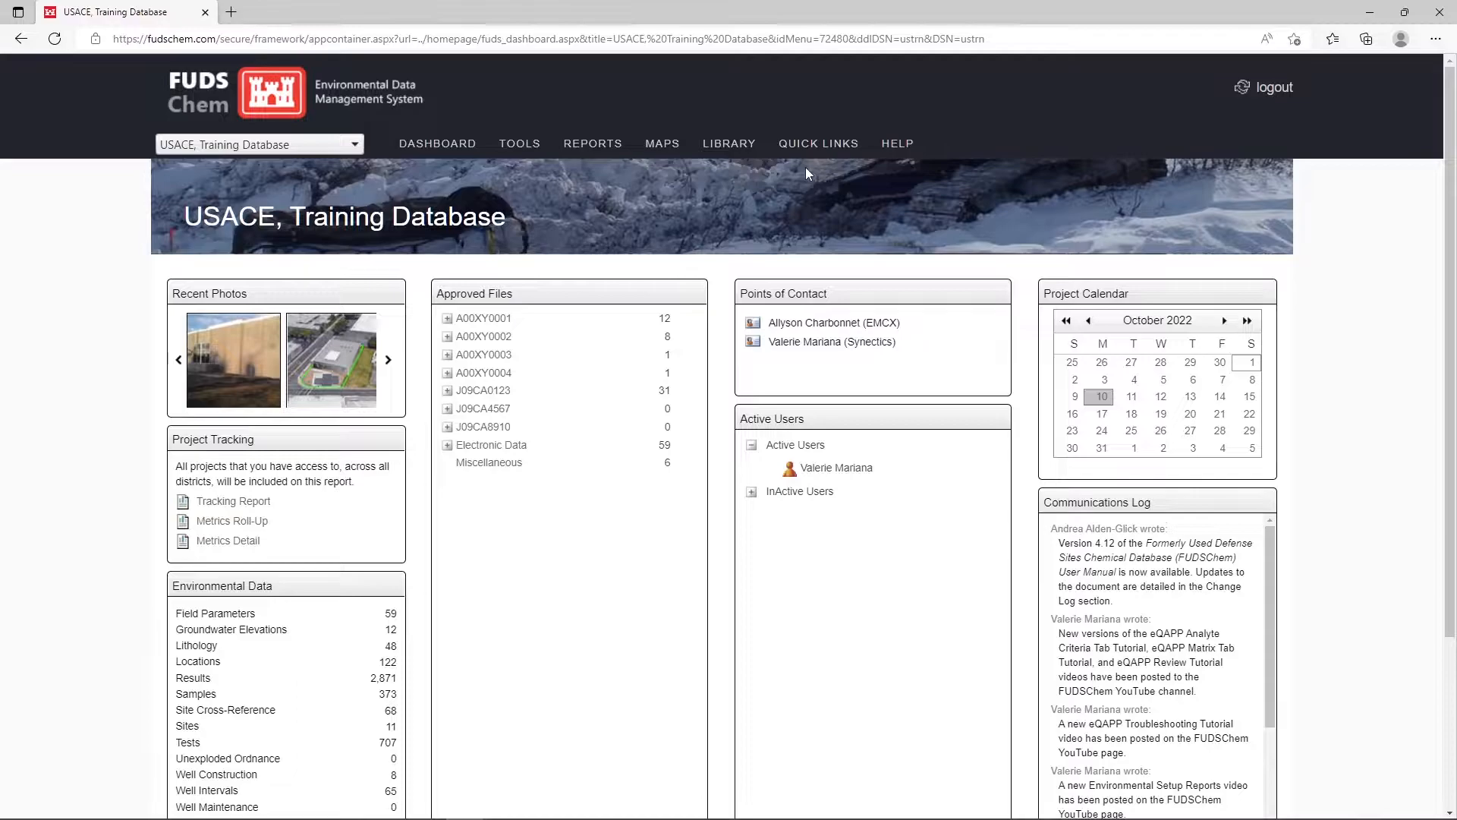
Step: Look up where the user manual and system documentation are linked, including in the Resources section of fudschem.com, and return to the dashboard
mouse_move(807, 146)
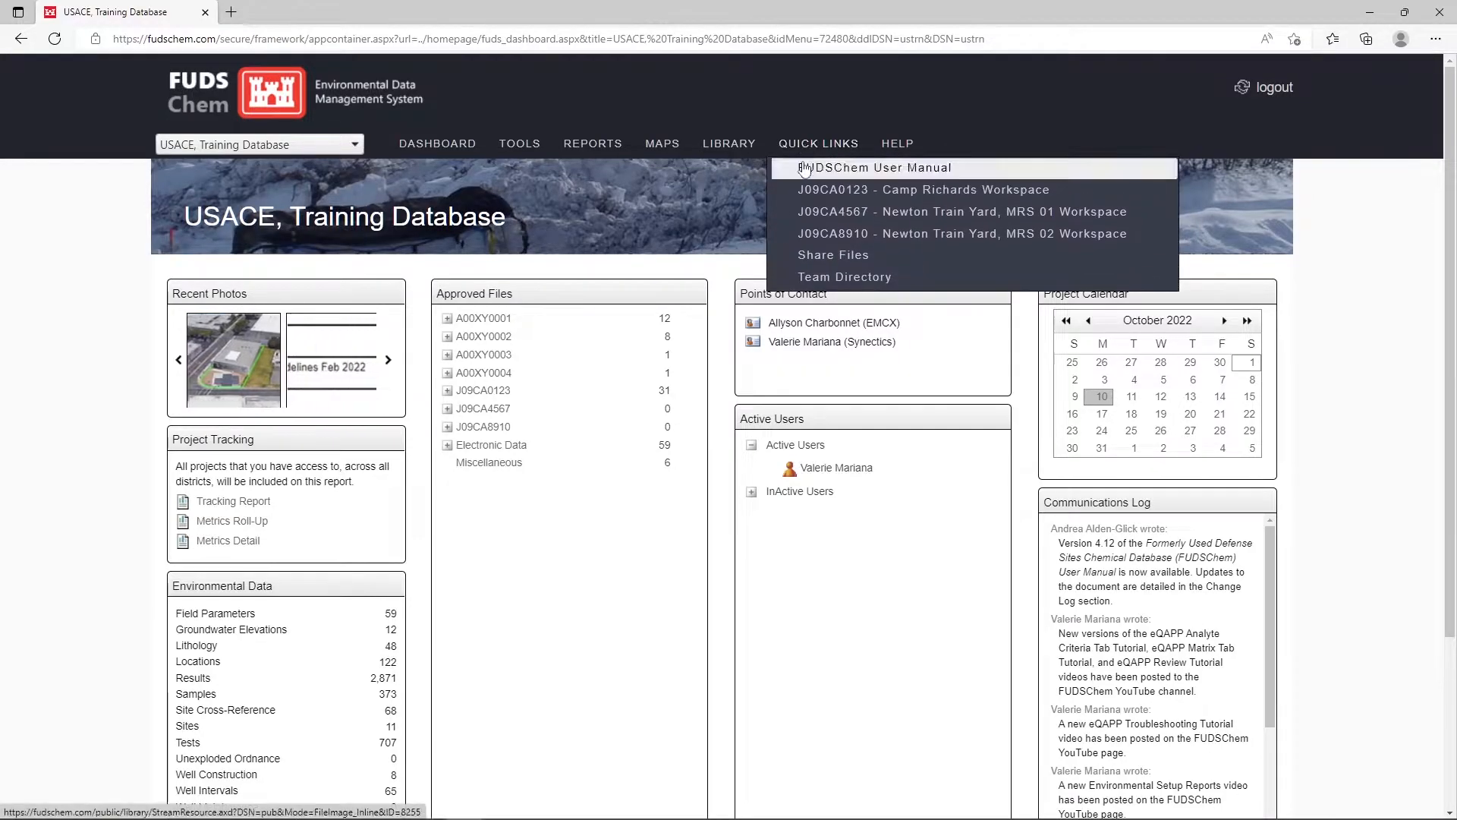
left_click(231, 13)
type("fudschem.com")
key("Return")
mouse_move(263, 169)
mouse_move(347, 146)
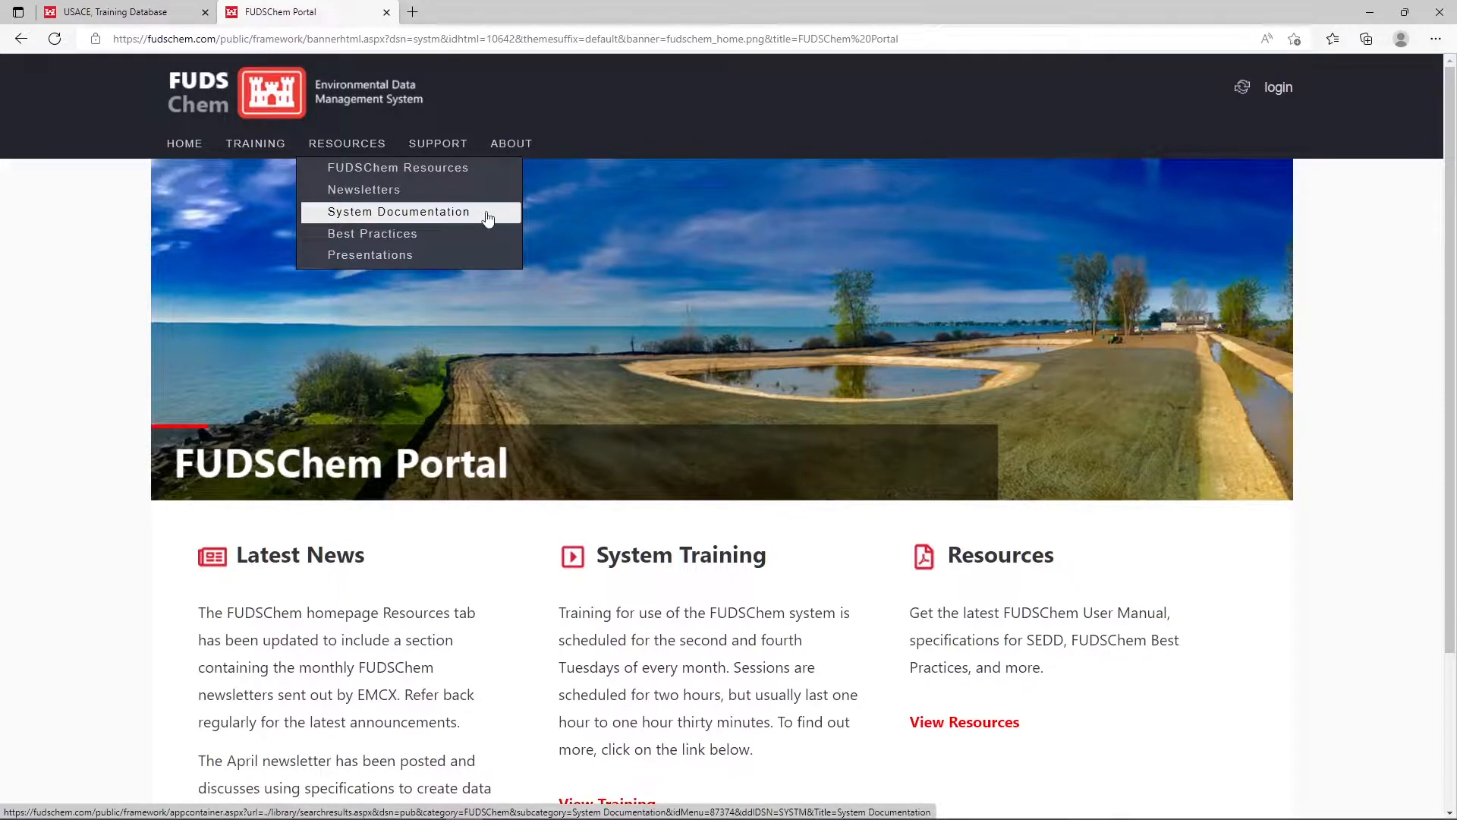
left_click(385, 12)
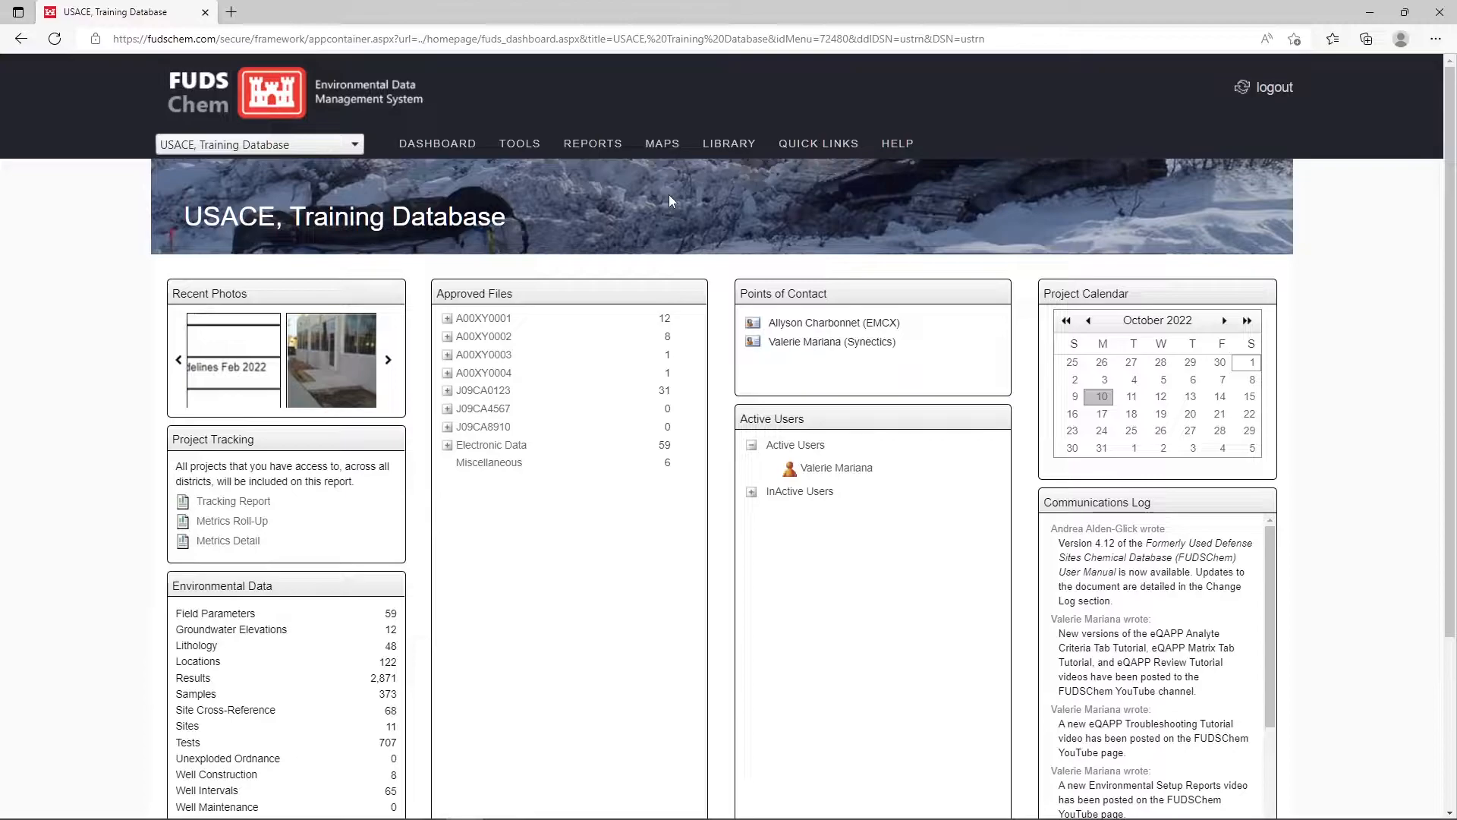
Step: View the COCs and Field Logs documents in the library for J09CA0123 - Camp Richards
mouse_move(516, 155)
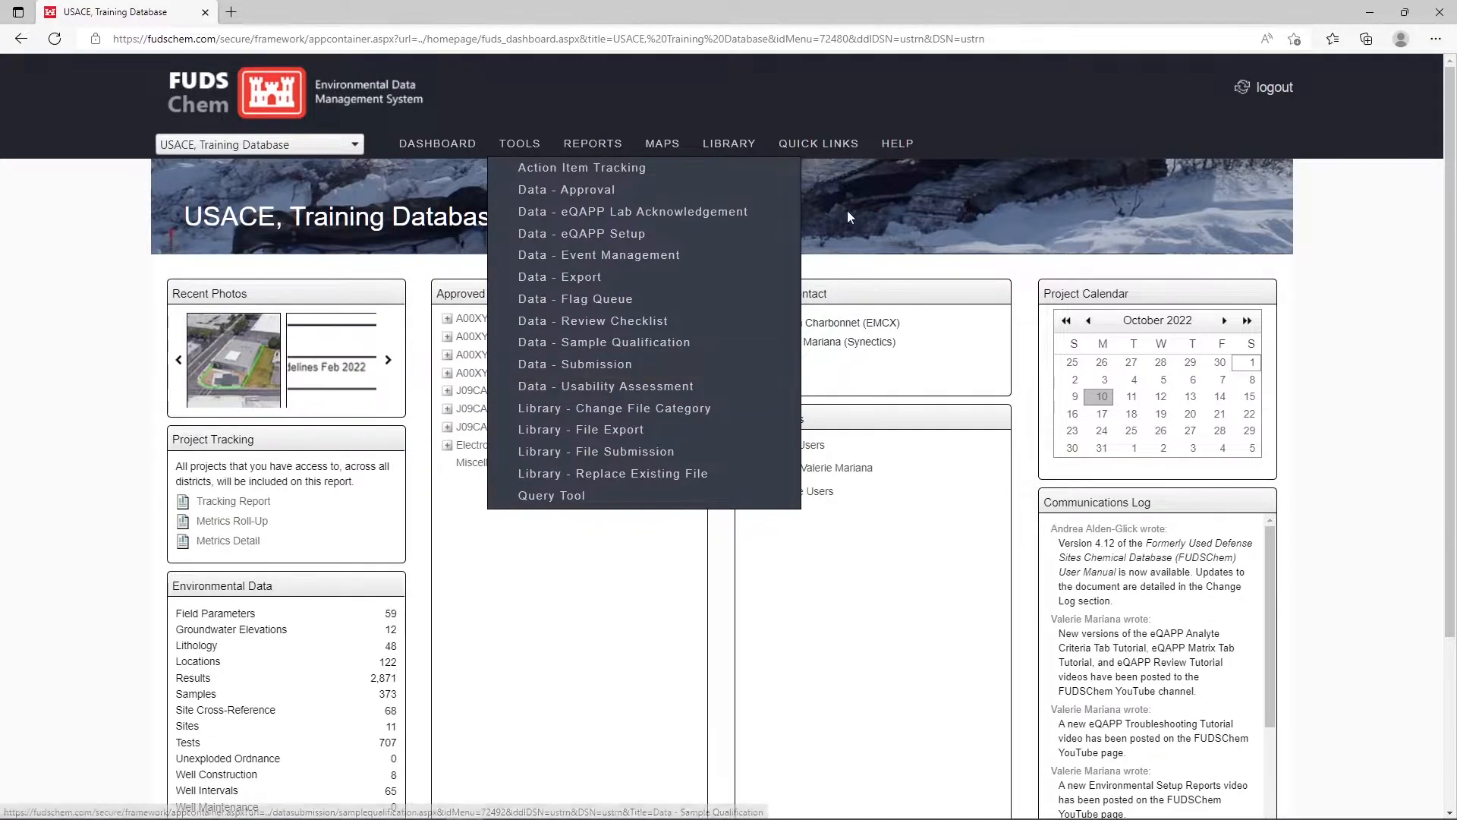
mouse_move(729, 146)
mouse_move(871, 267)
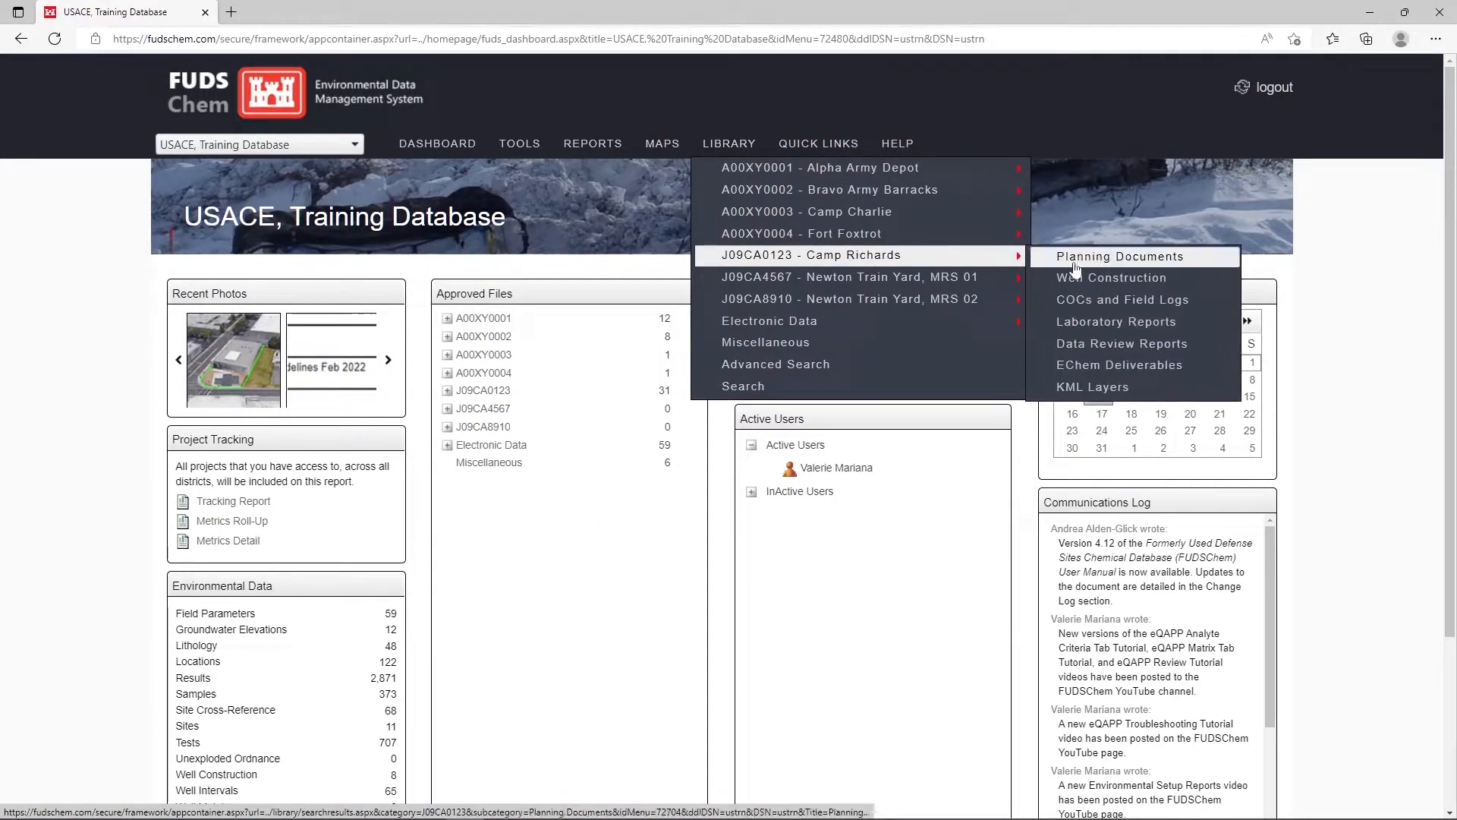
left_click(1116, 300)
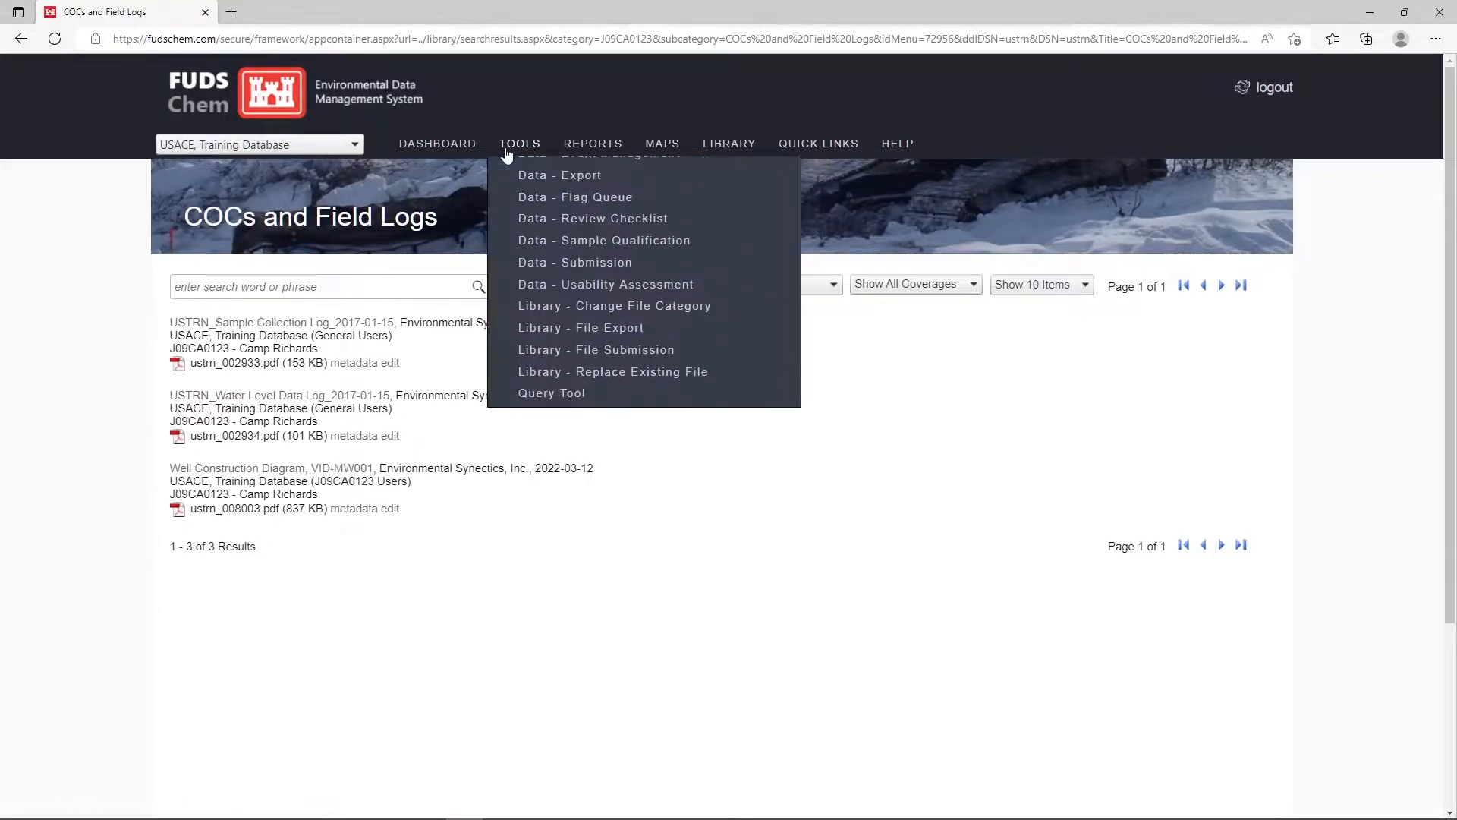
Step: Upload the XML file 2-SEDD_23837-Subm_errors_2021-01-07 in Data - Submission, using Process with ADR
left_click(635, 371)
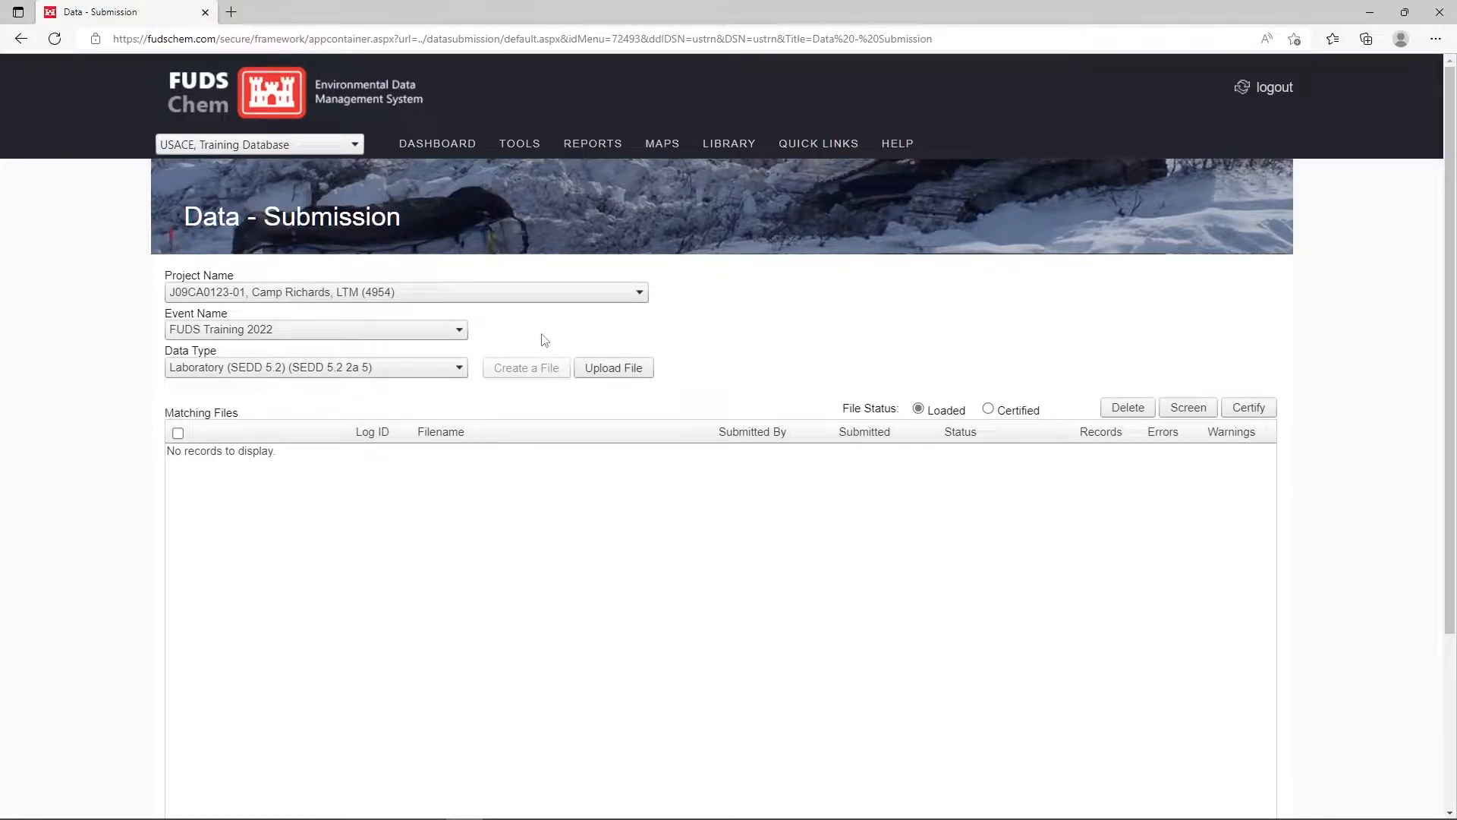
left_click(628, 384)
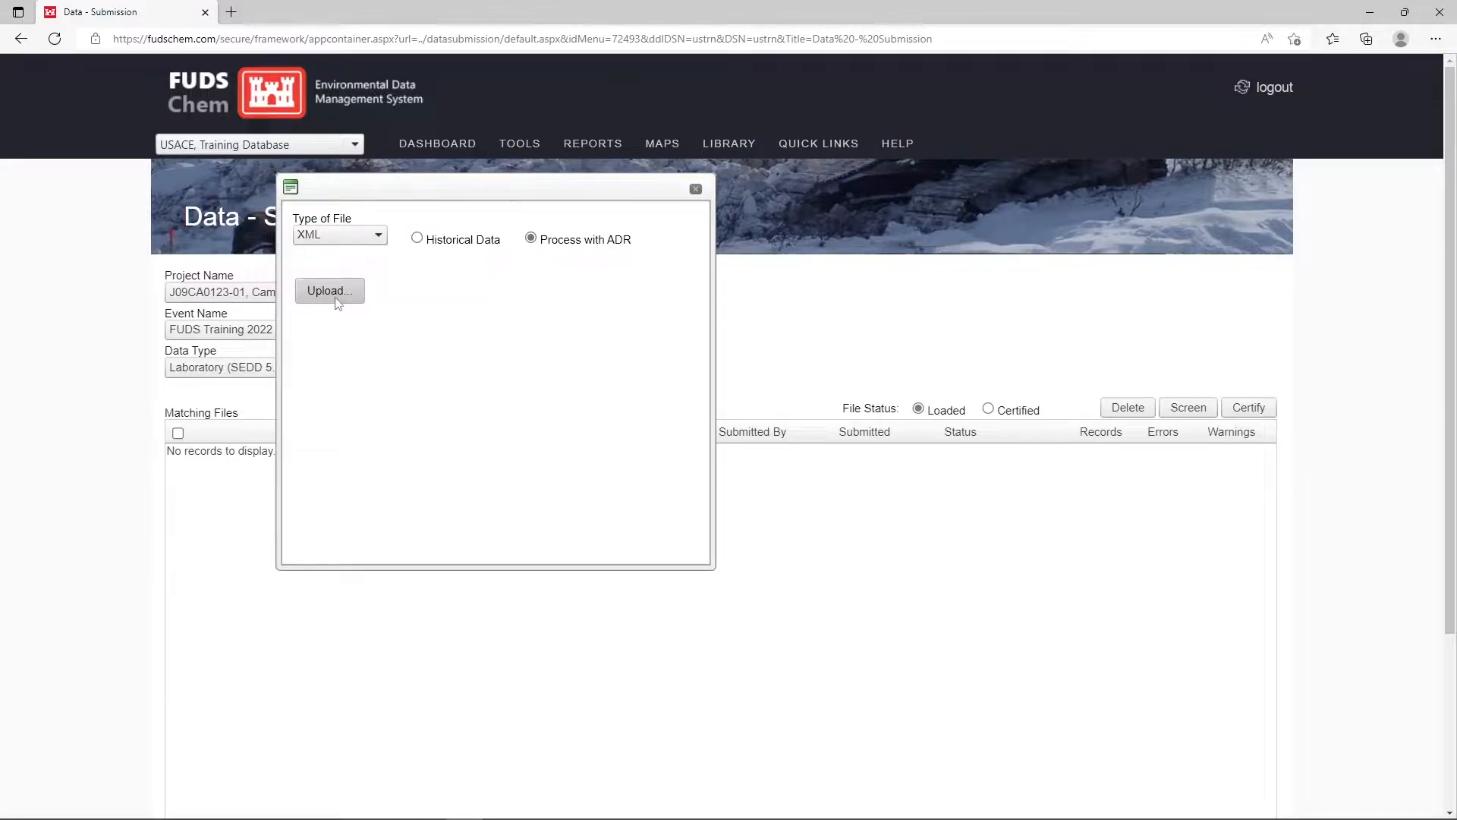
left_click(338, 299)
left_click(253, 142)
left_click(258, 127)
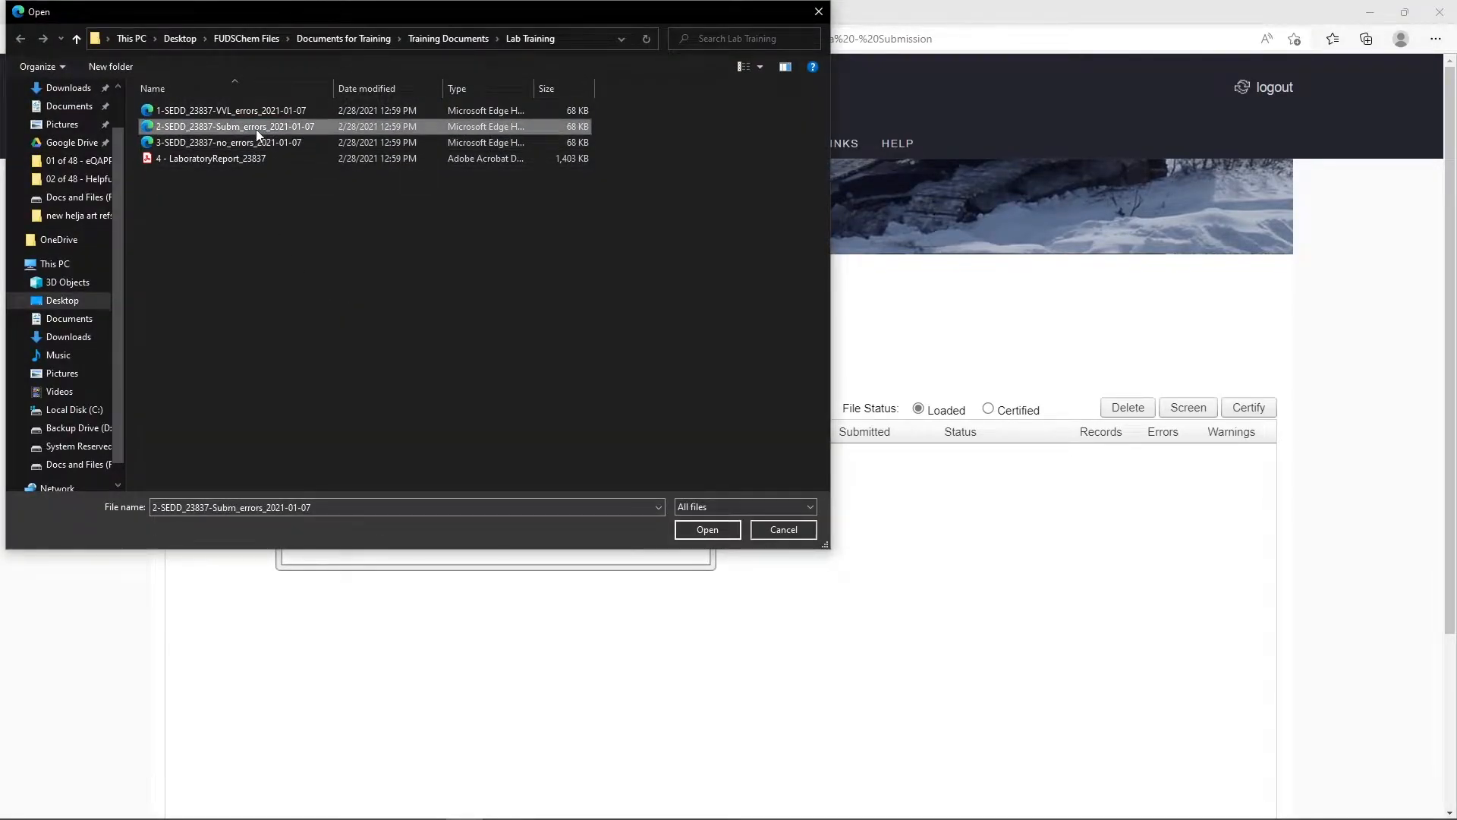
left_click(713, 530)
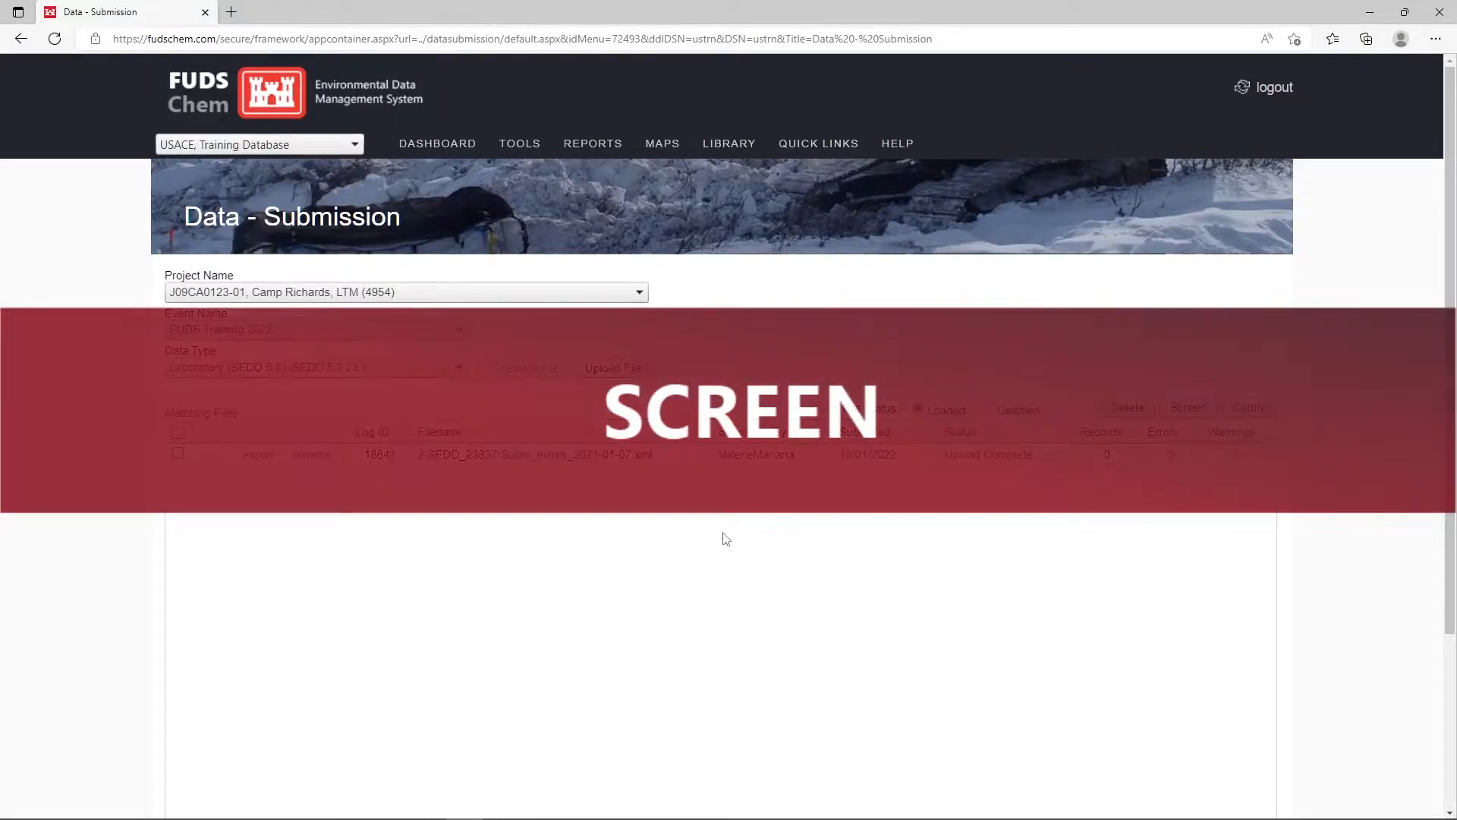
Step: Screen the uploaded 2-SEDD_23837-Subm_errors_2021-01-07.xml file, acknowledge the completion message and deselect the file
left_click(178, 453)
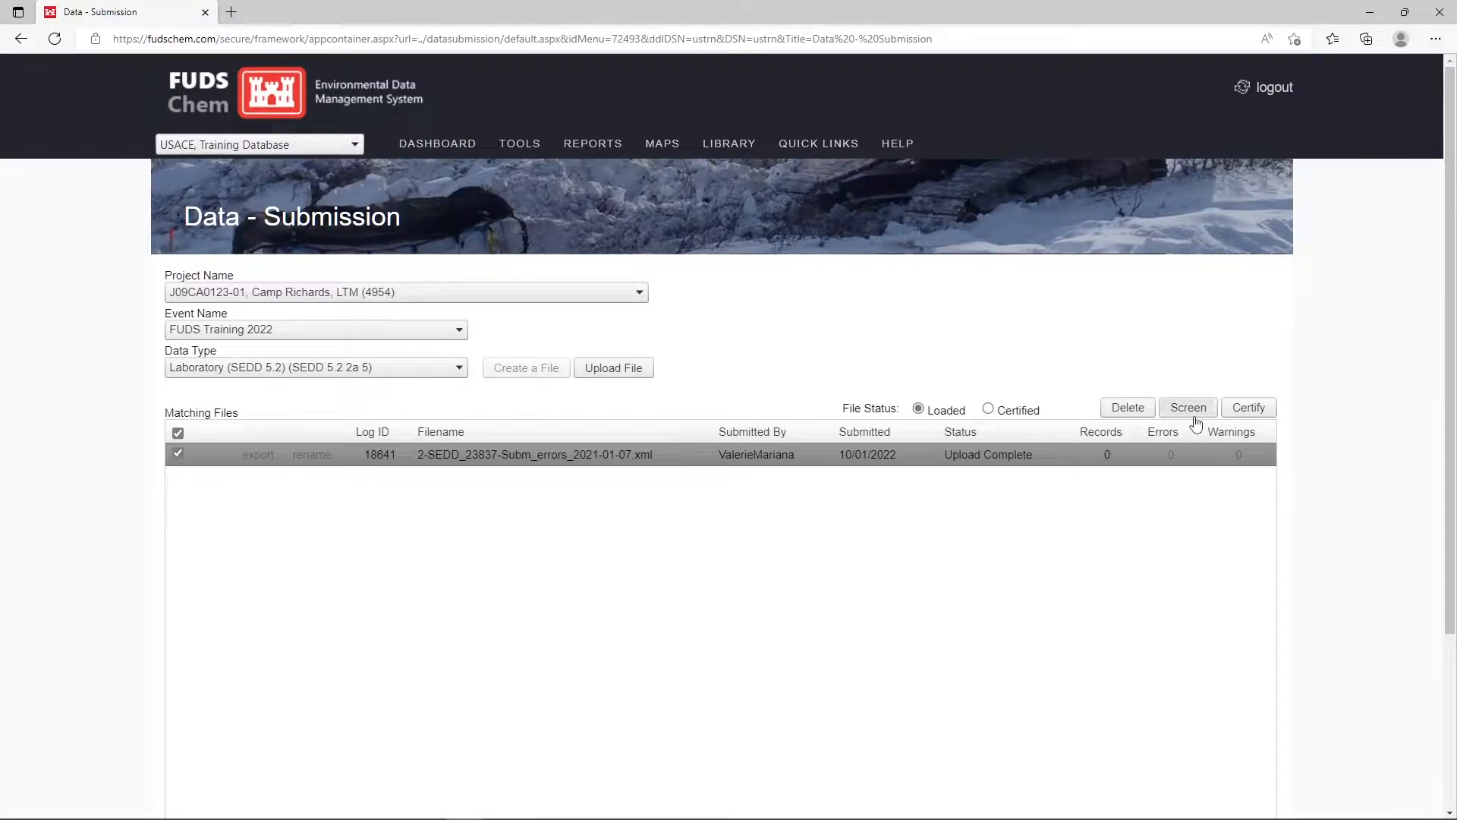
left_click(1197, 422)
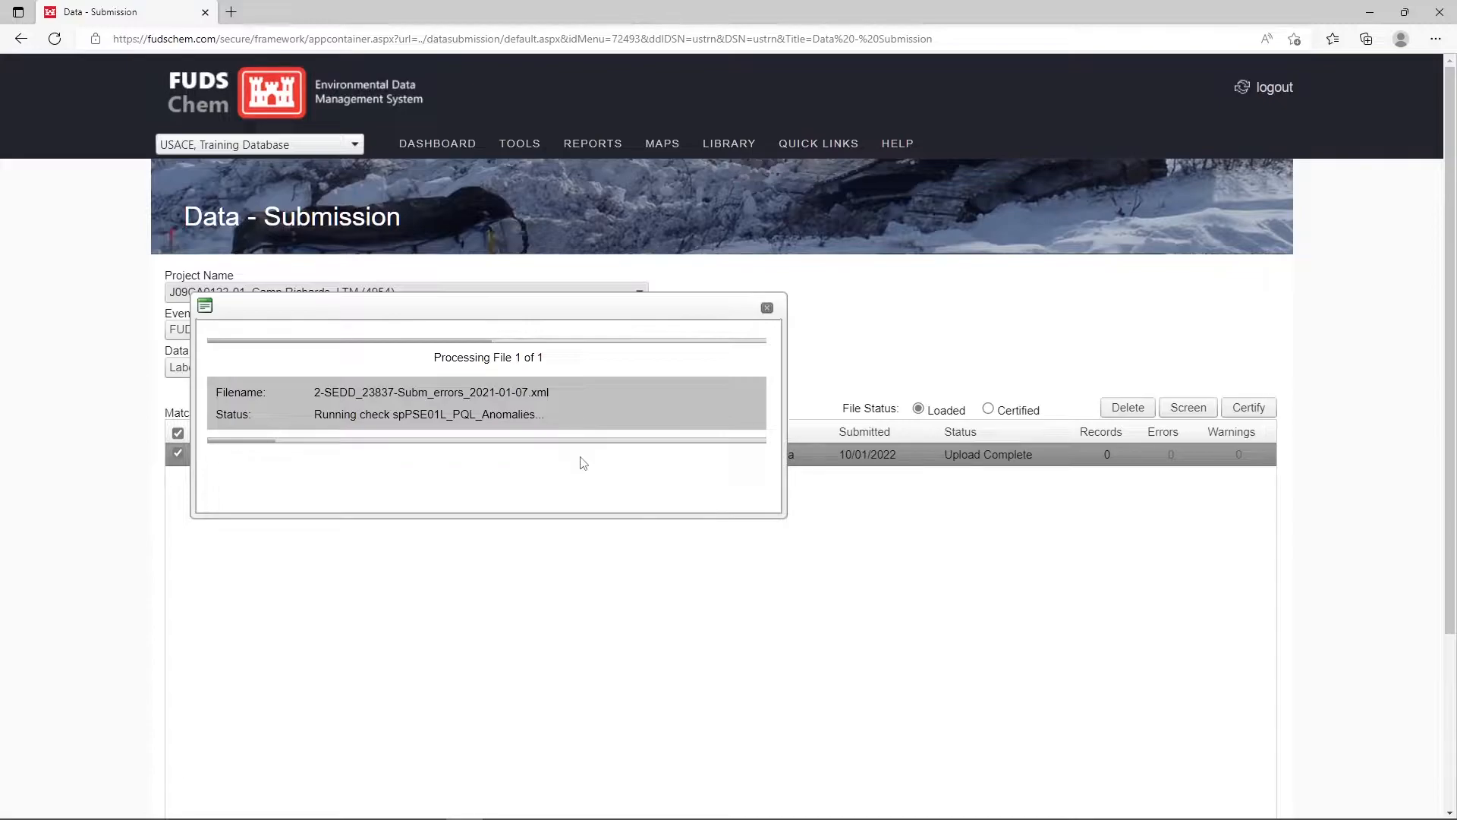
left_click(849, 123)
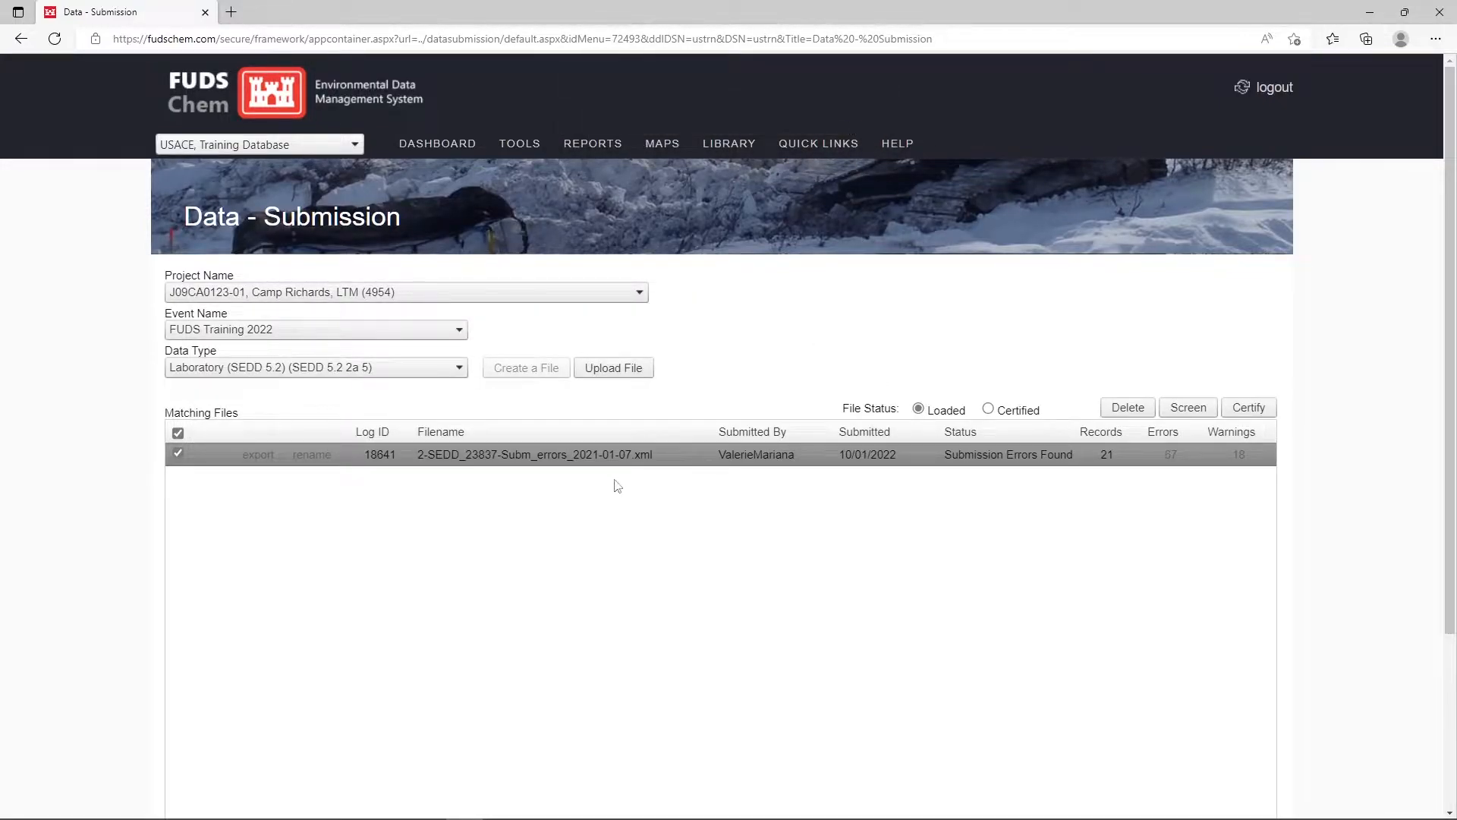
left_click(171, 454)
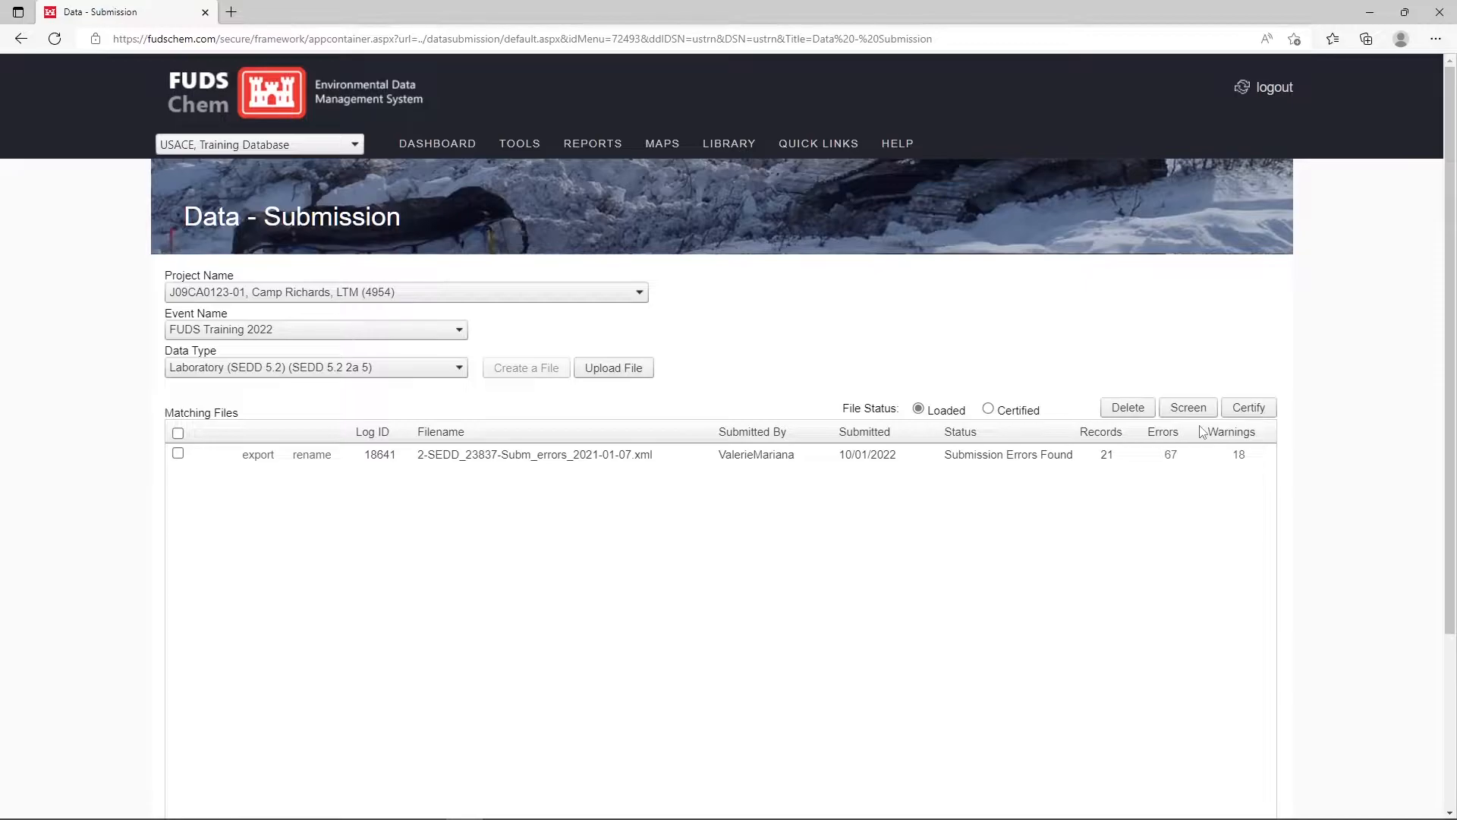
Step: View the errors report and the warnings report for the screened 2-SEDD_23837-Subm_errors_2021-01-07.xml file
mouse_move(520, 145)
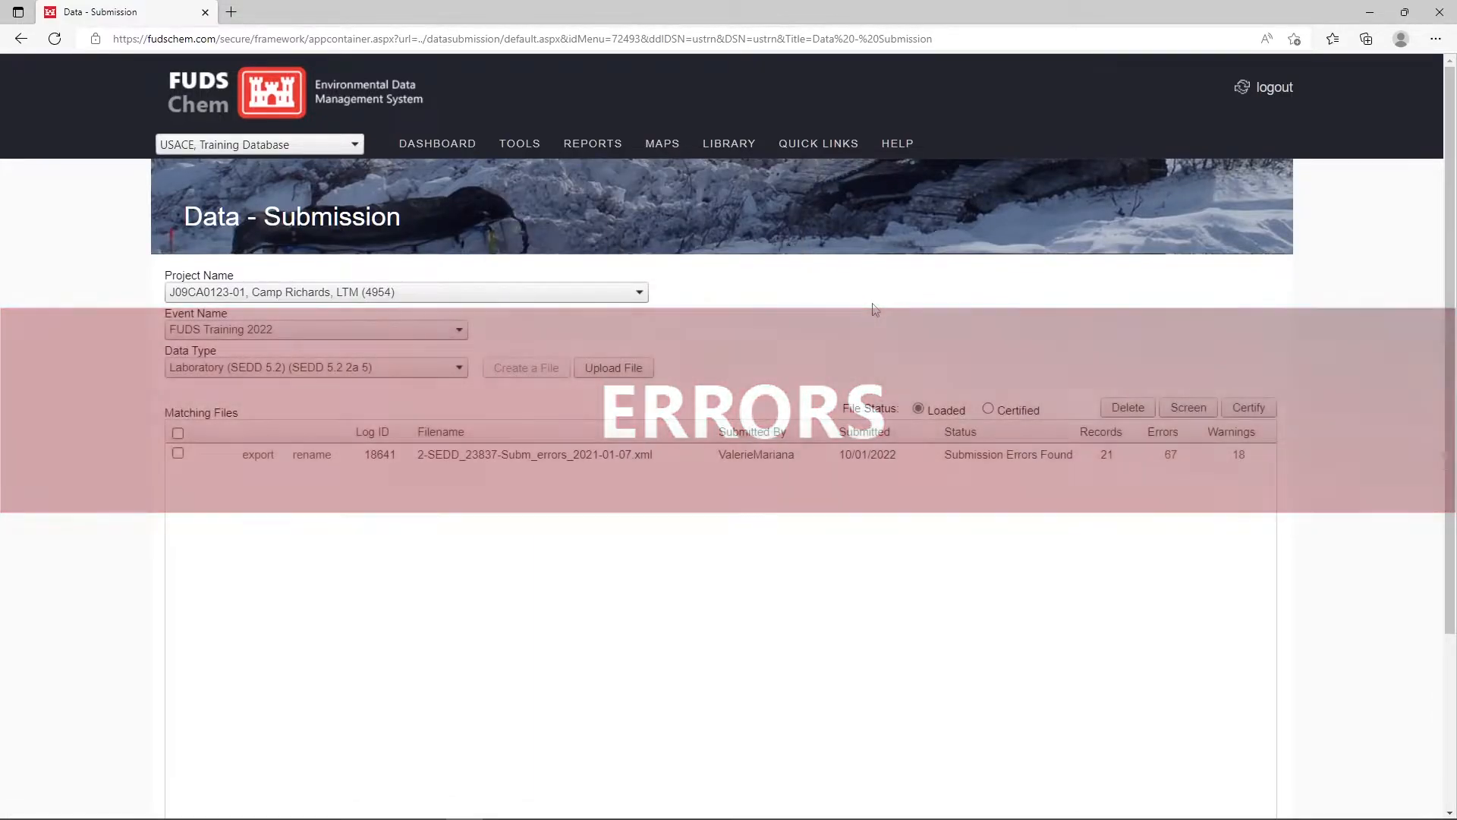
left_click(1173, 460)
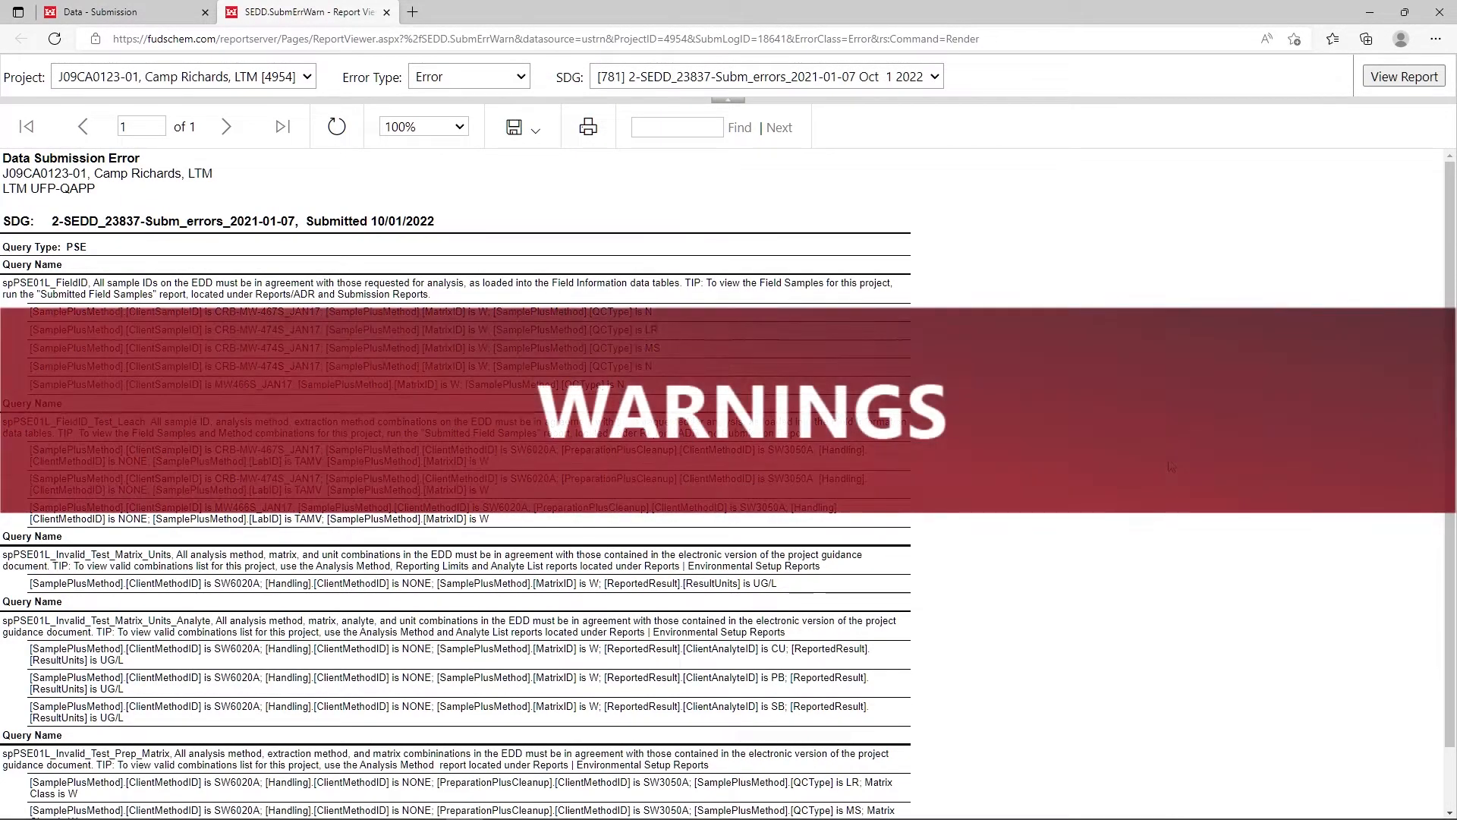
left_click(145, 13)
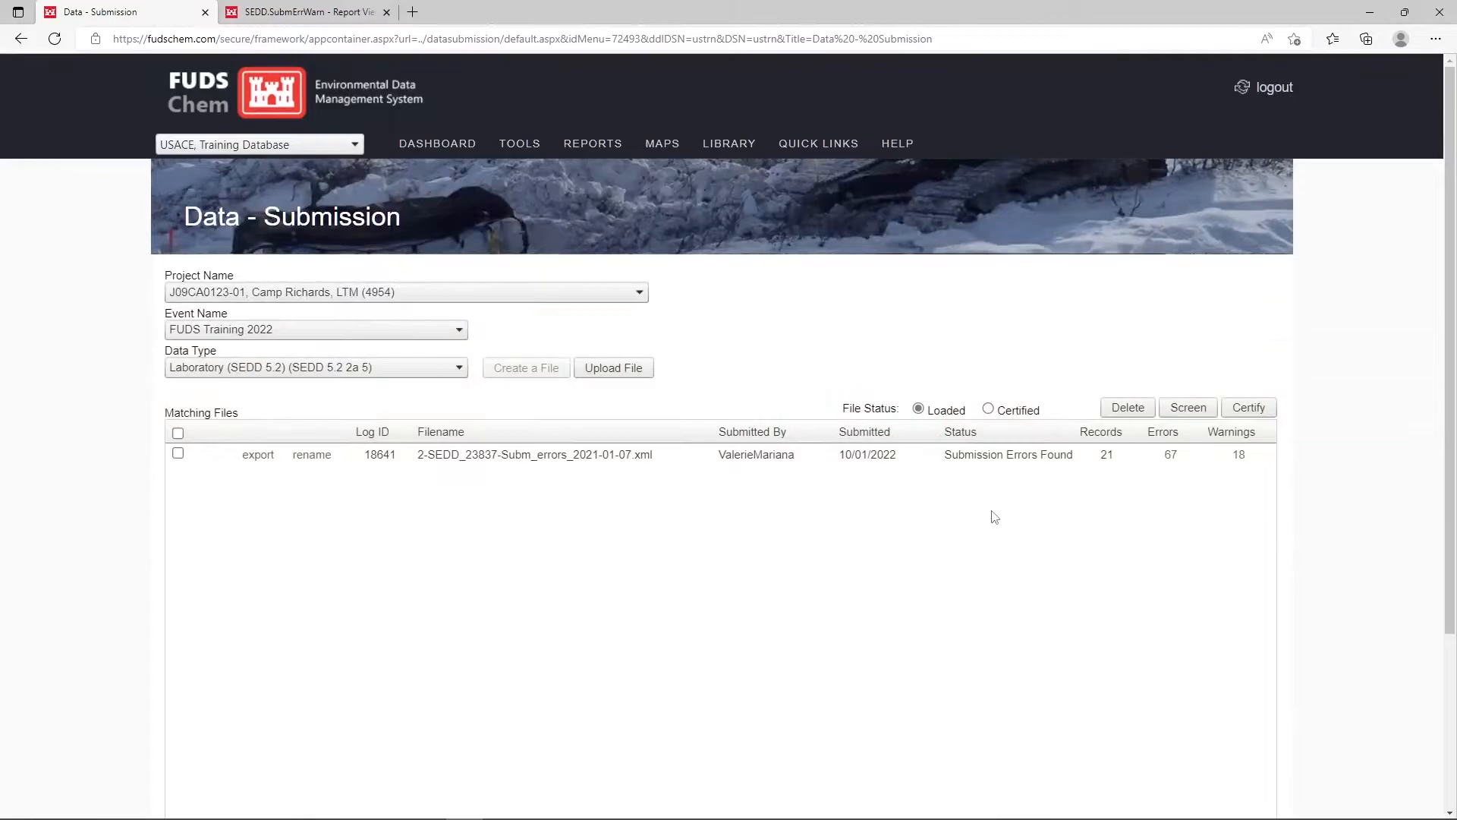
left_click(1241, 458)
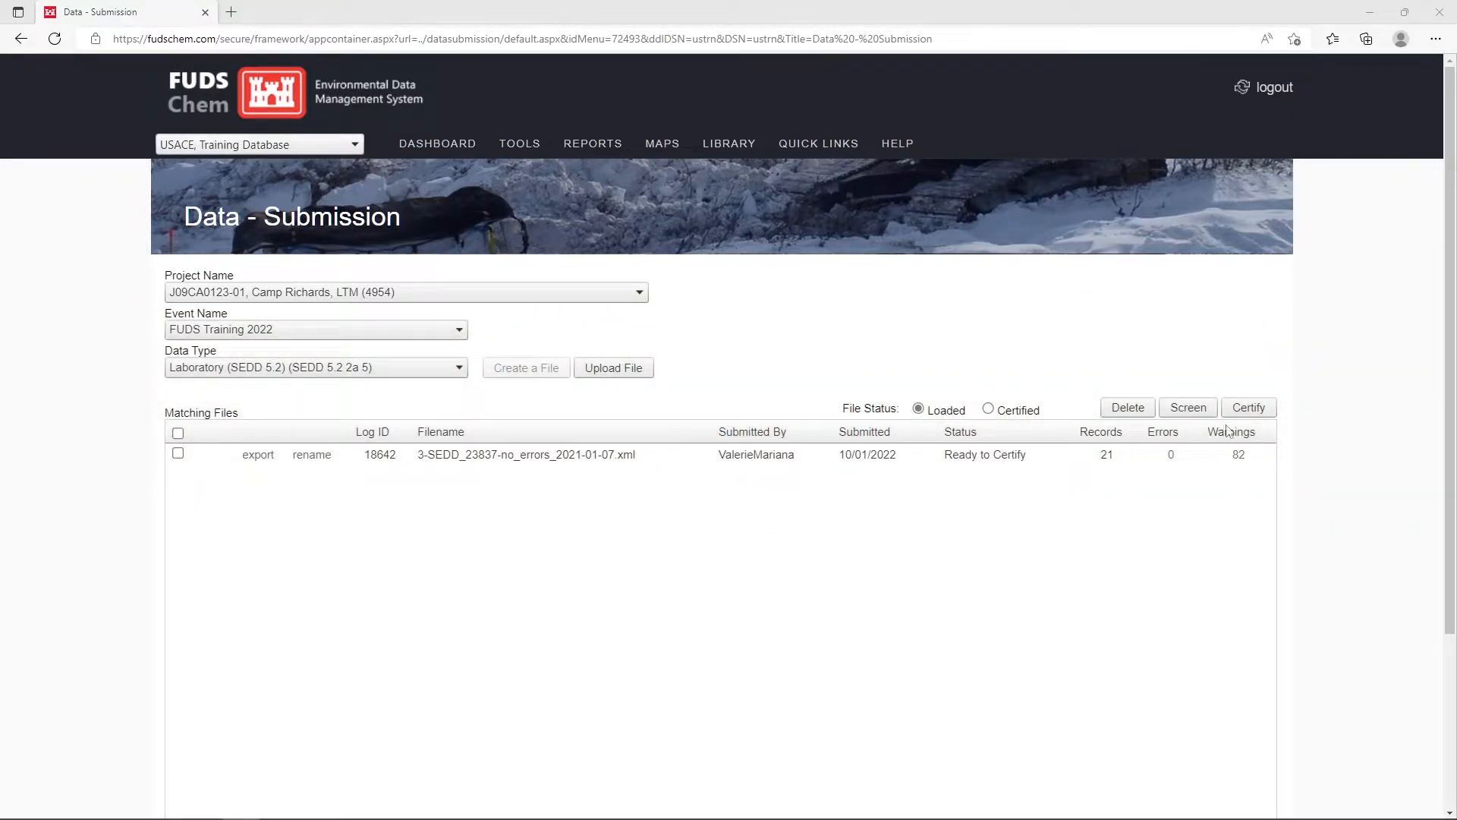
Step: Certify the 3-SEDD_23837-no_errors_2021-01-07.xml file and acknowledge the message
left_click(178, 453)
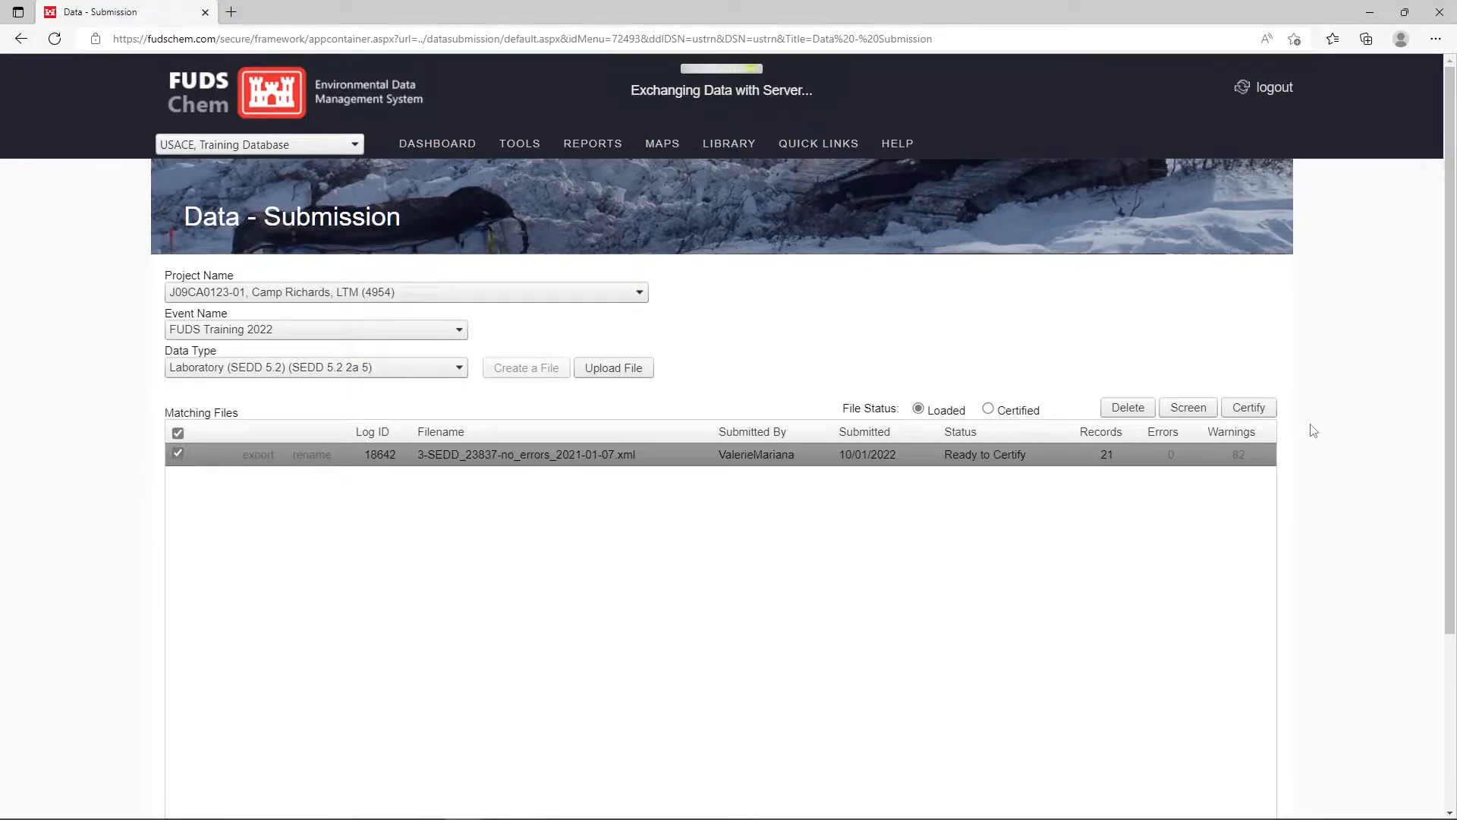
left_click(1249, 409)
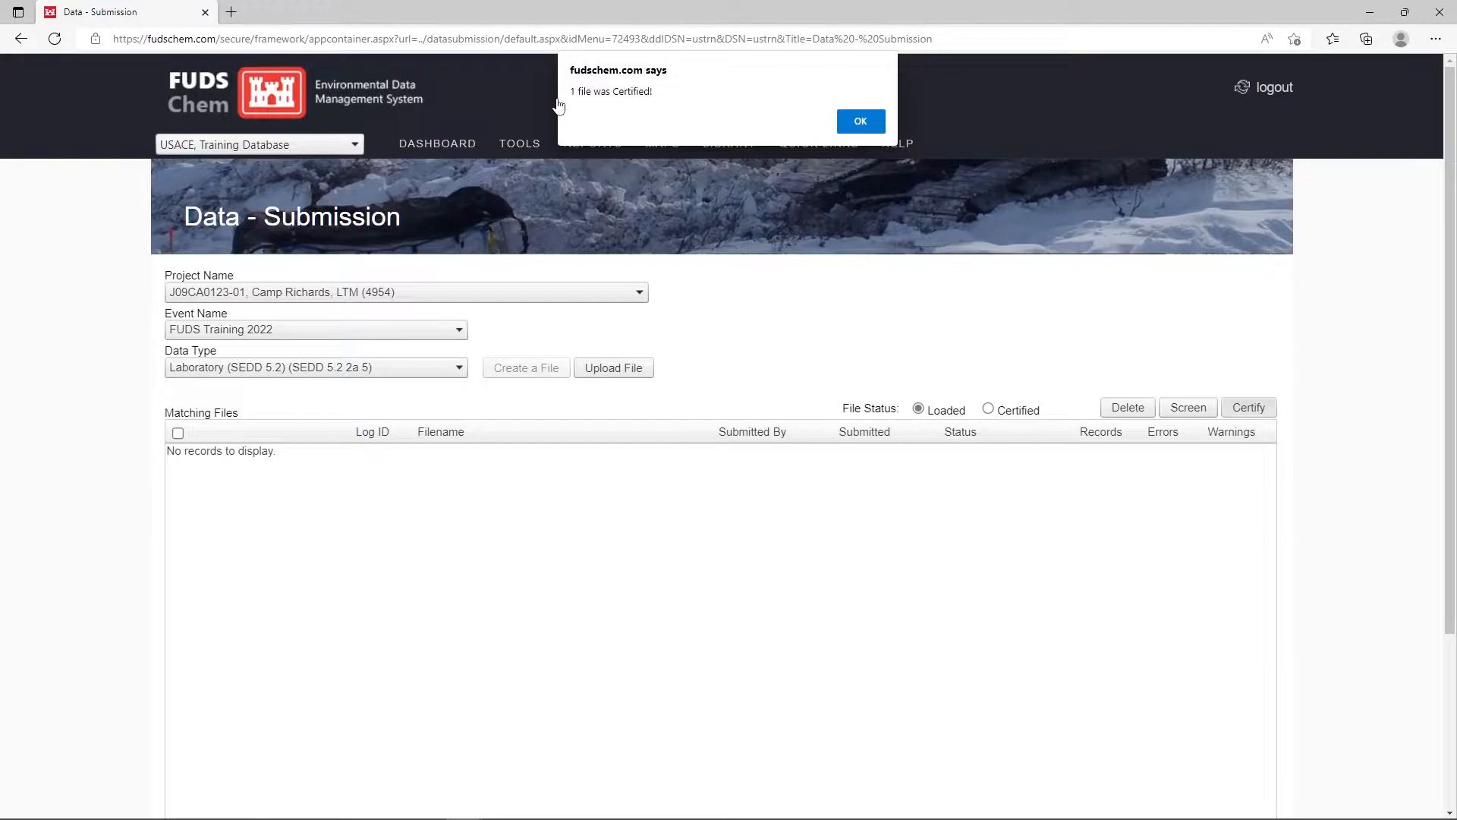
left_click(872, 123)
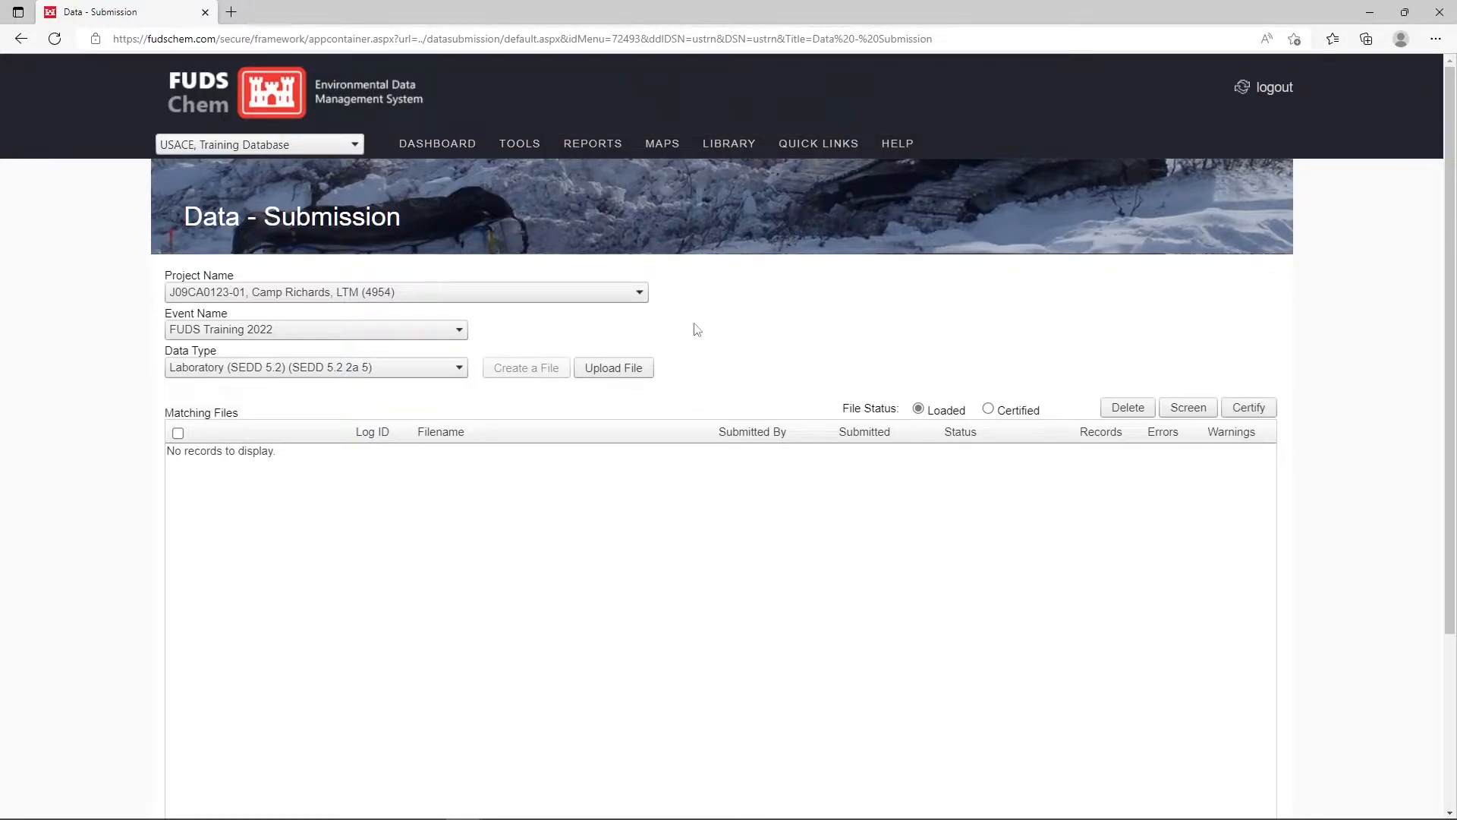
Step: In Data - Approval, list the pending Laboratory (SEDD 5.2) files for project J09CA0123-01, Camp Richards, LTM (4954)
mouse_move(531, 151)
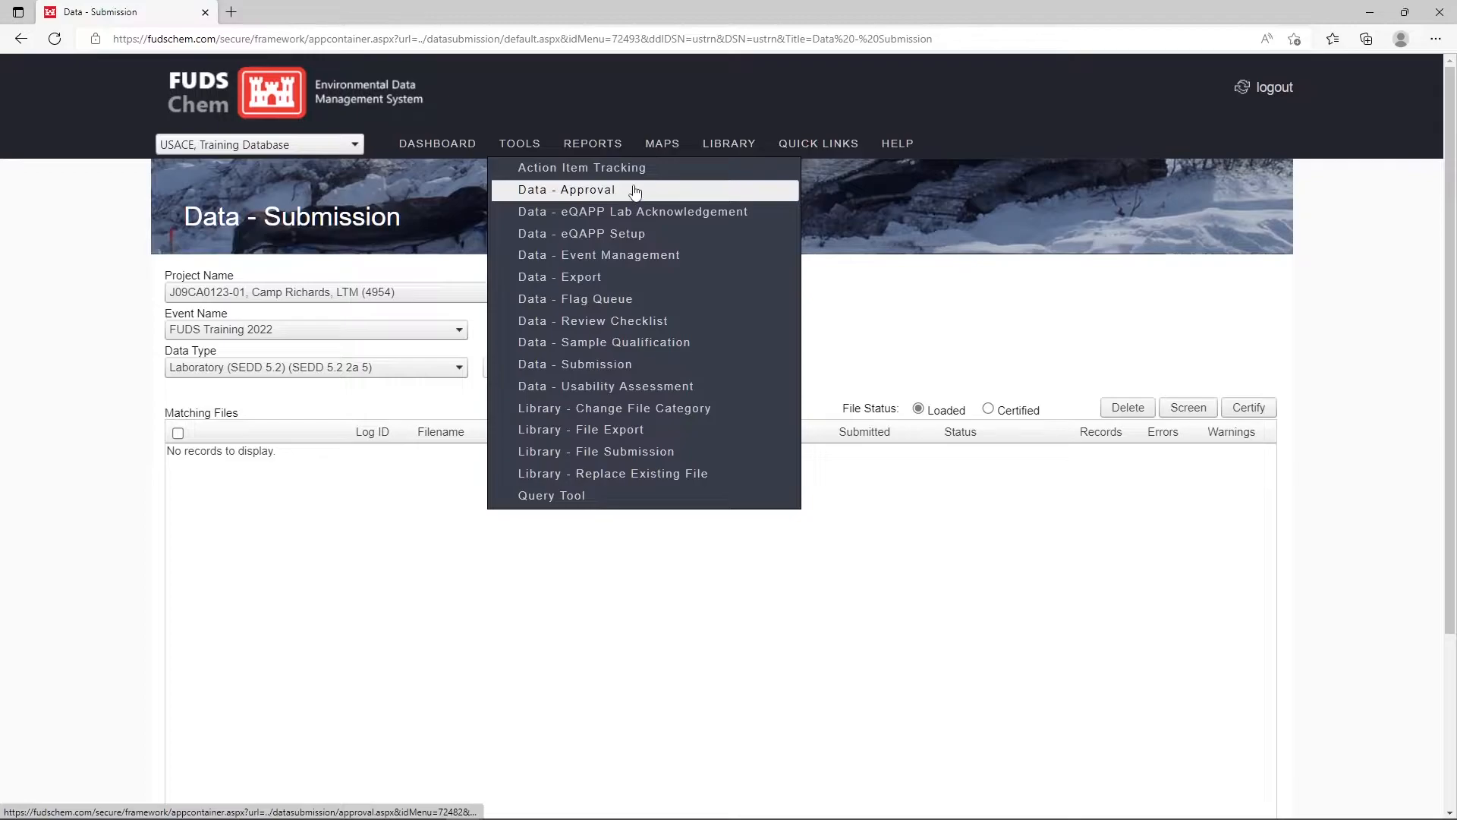
left_click(632, 188)
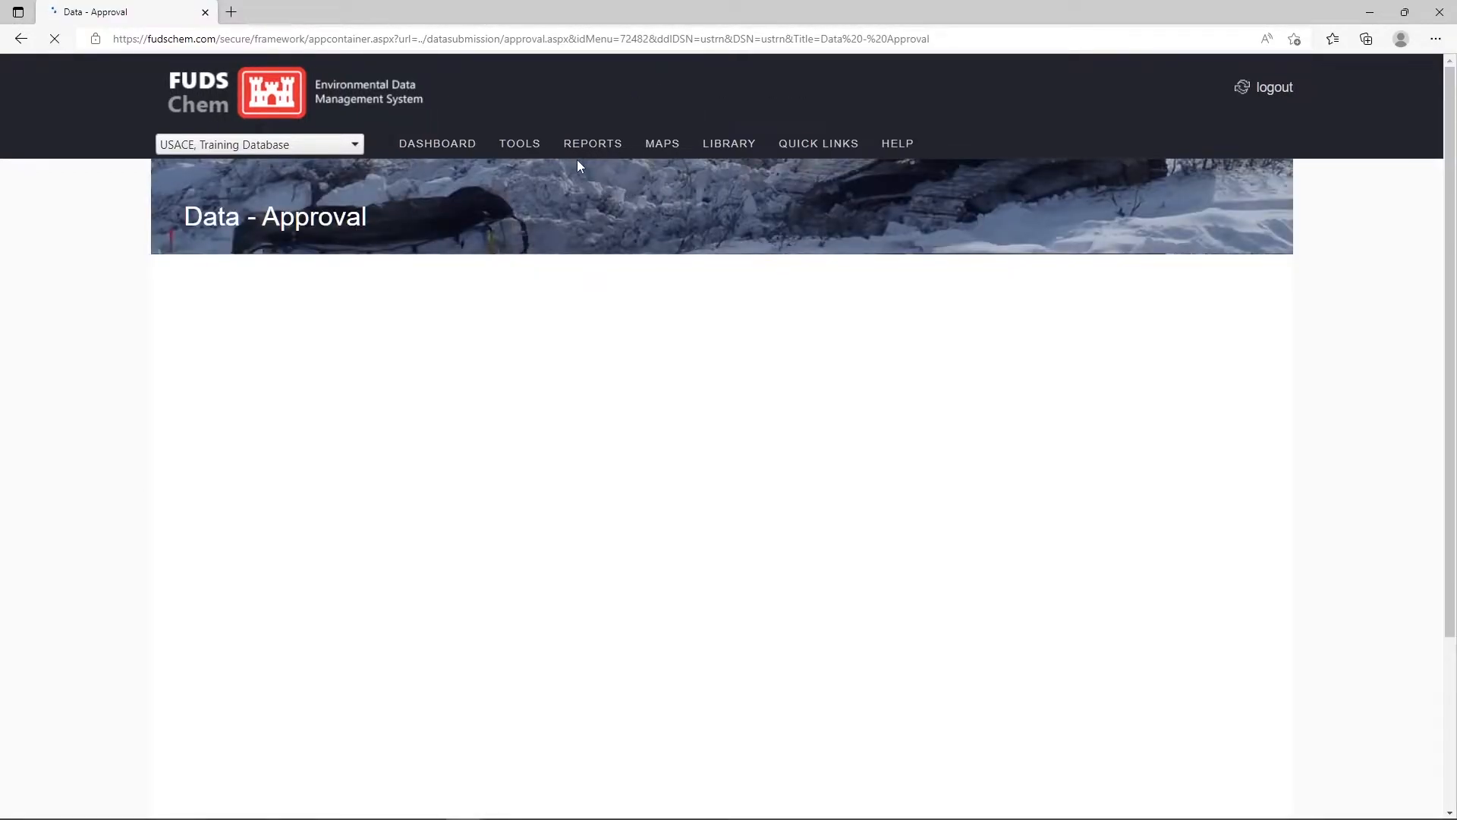
mouse_move(574, 155)
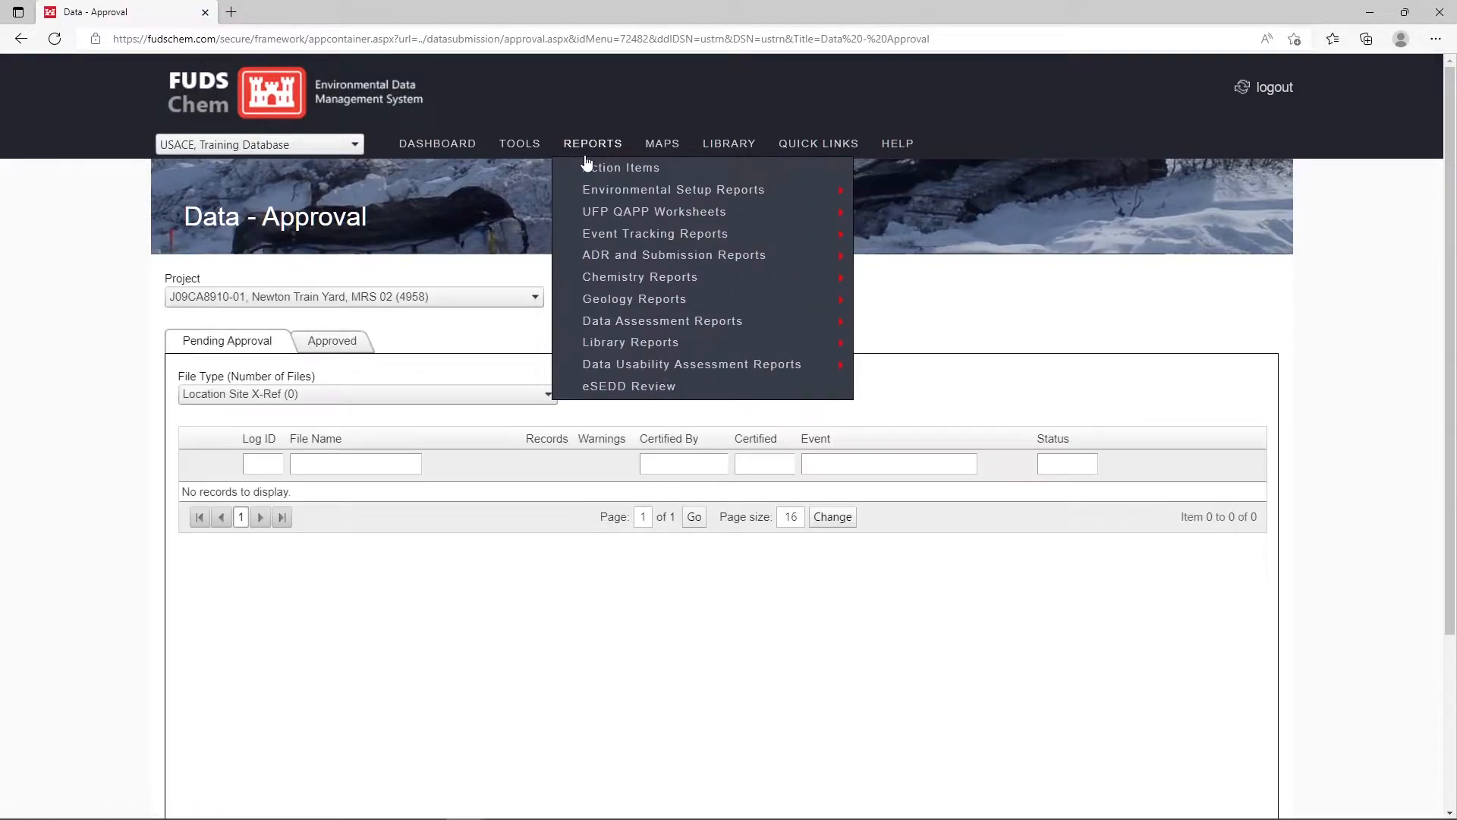
left_click(461, 296)
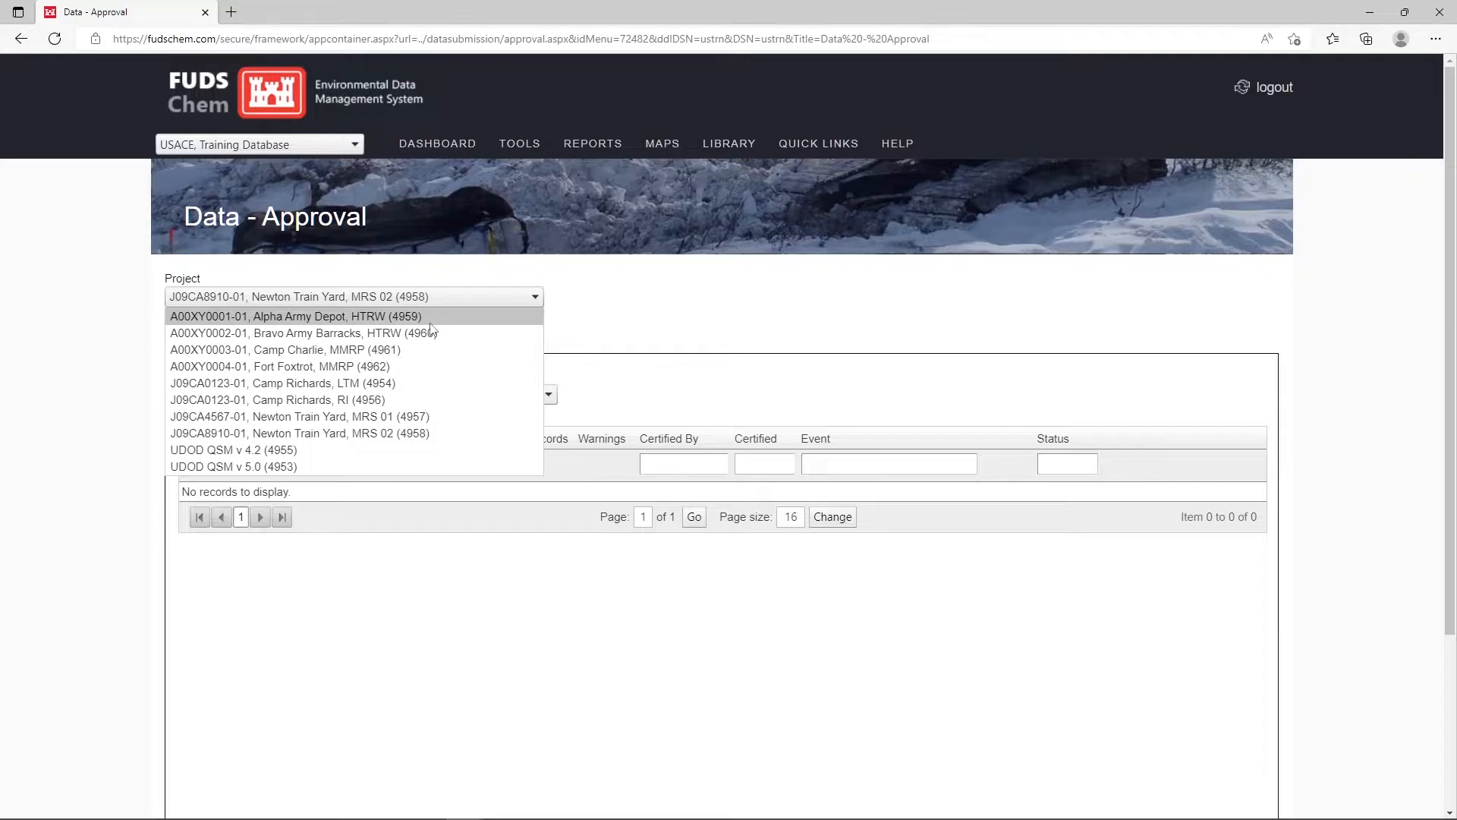
left_click(396, 397)
left_click(383, 298)
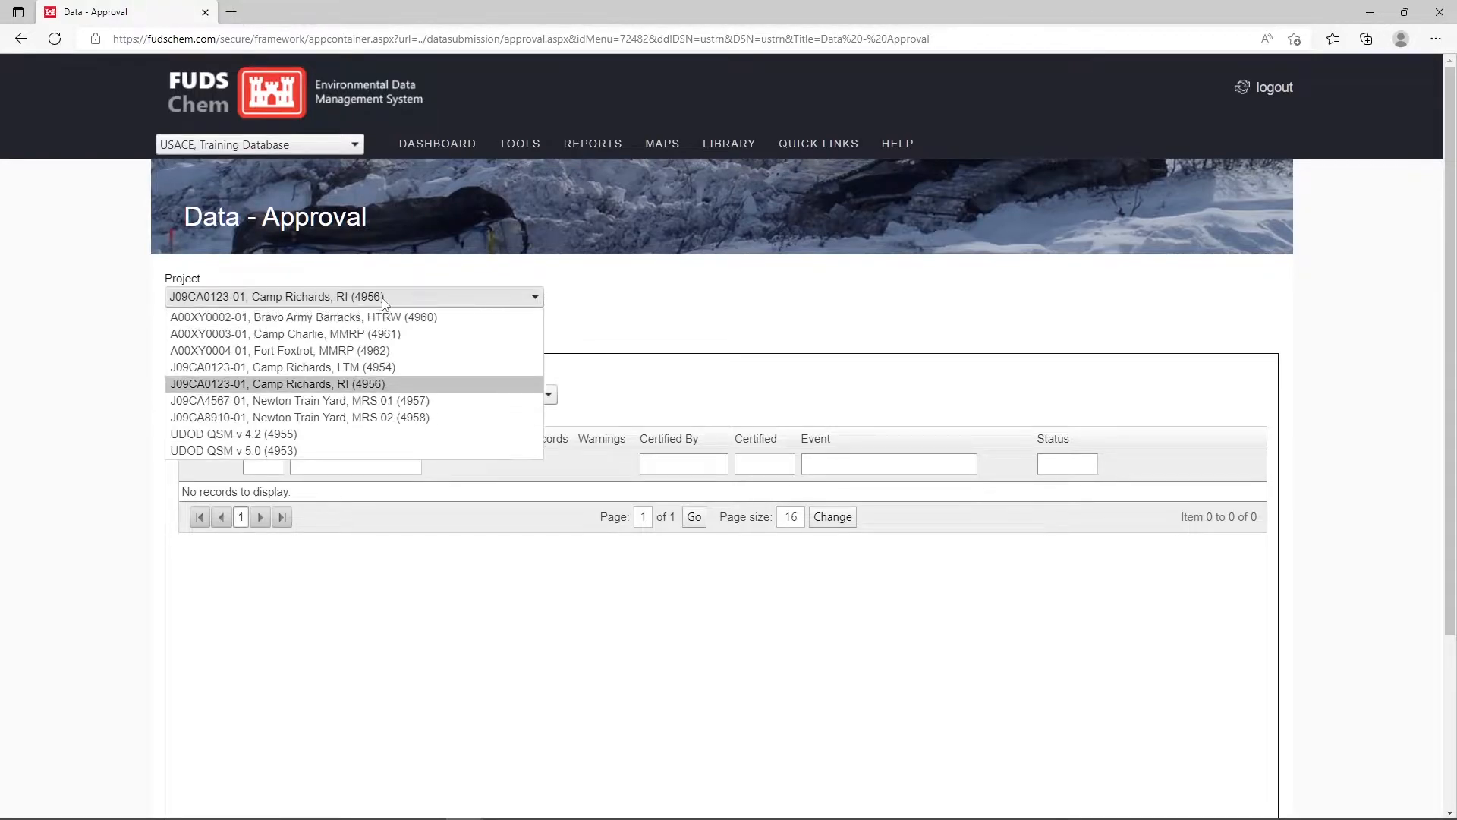
left_click(389, 295)
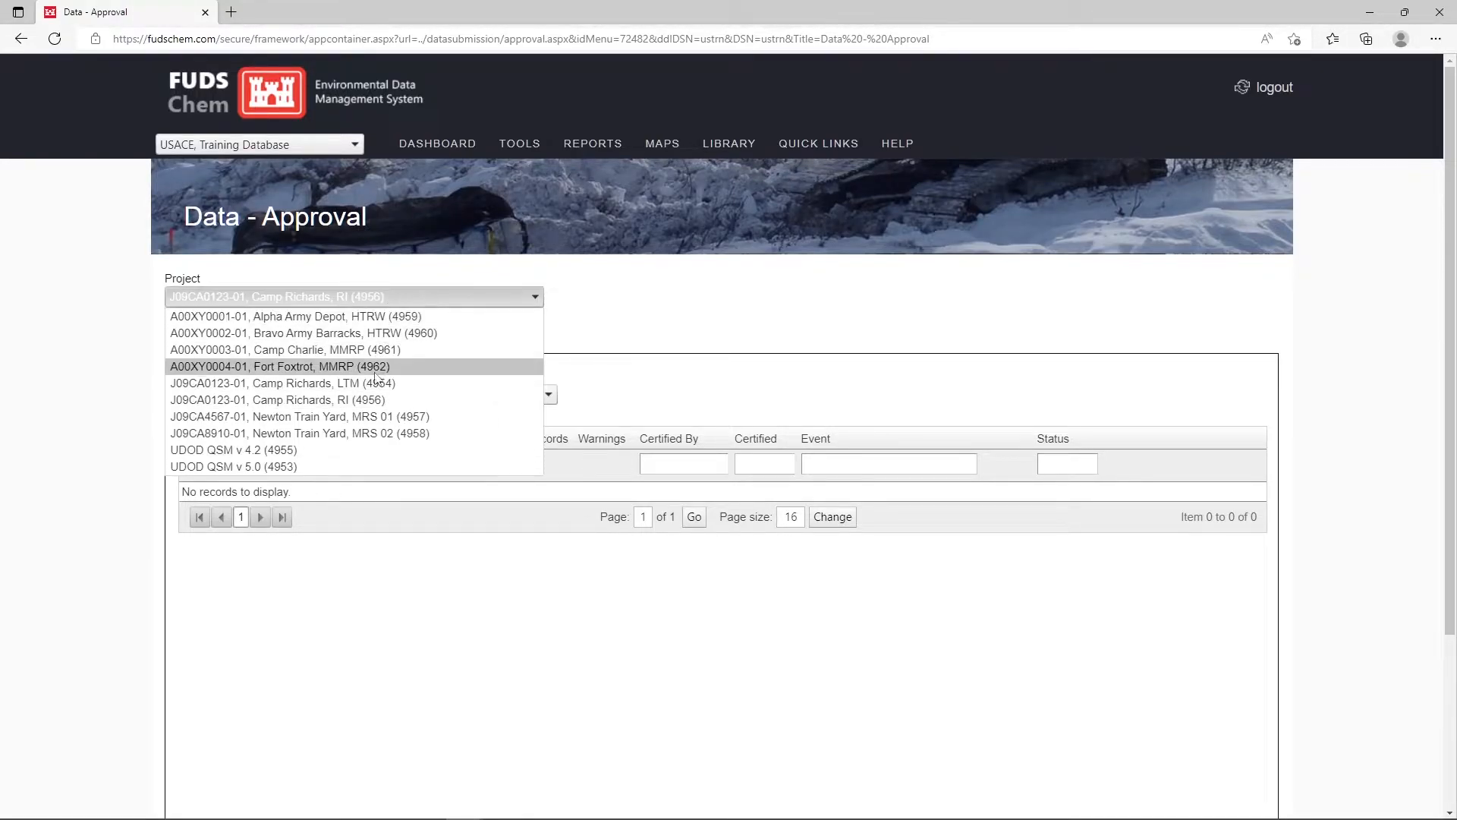
left_click(378, 384)
left_click(372, 394)
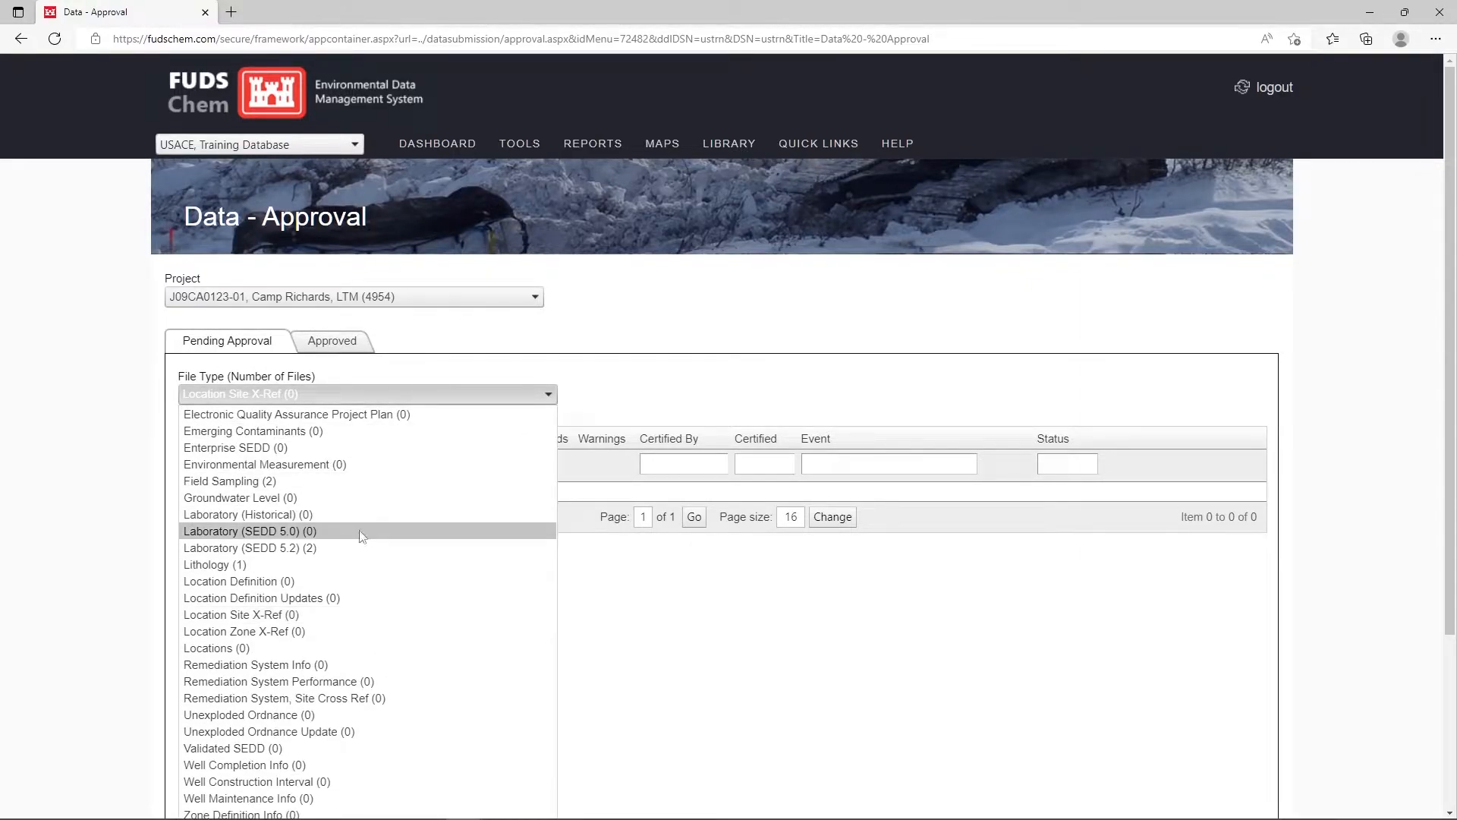
left_click(360, 548)
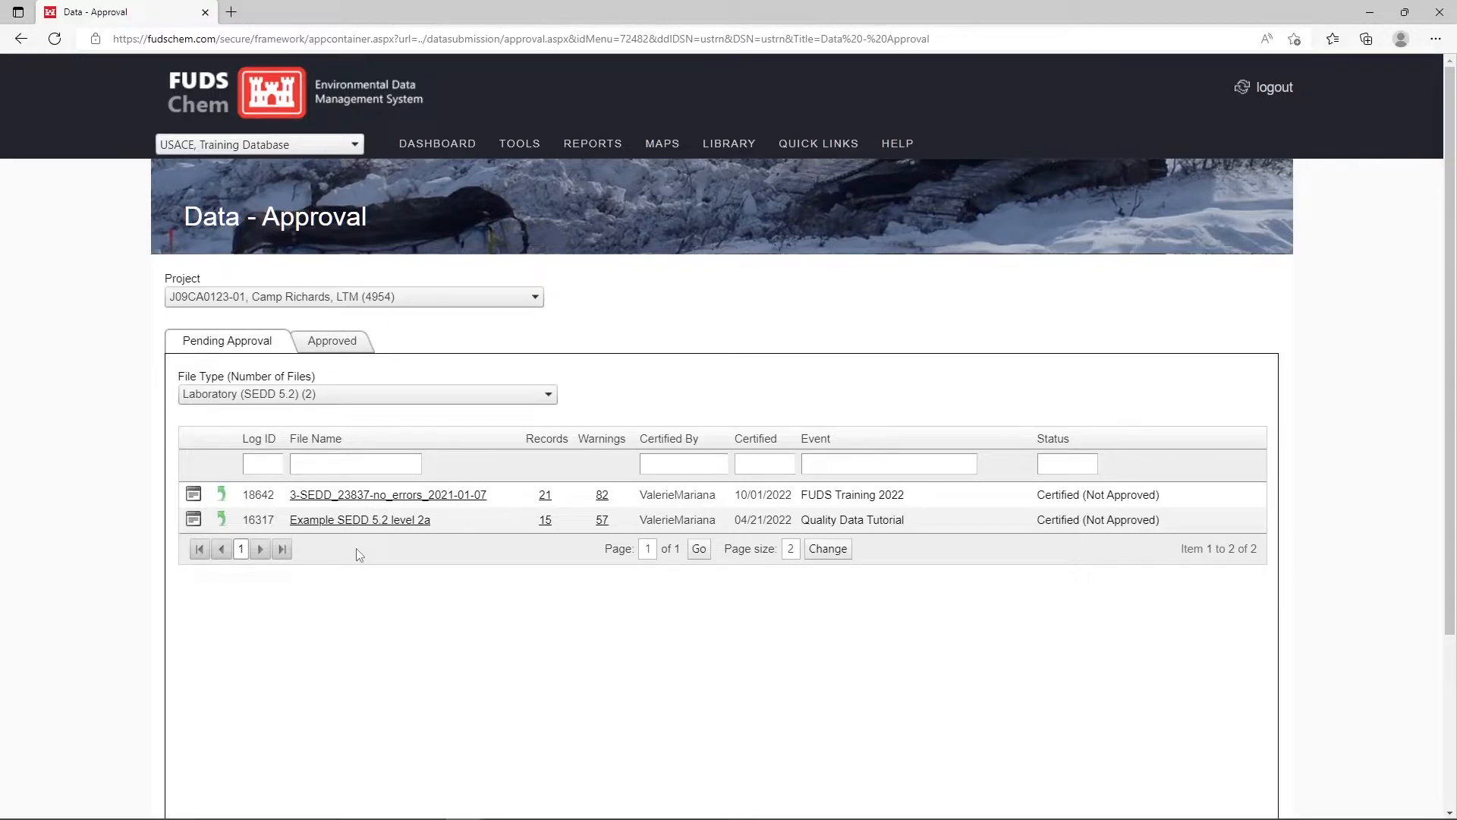
Step: Uncertify all records of the pending 3-SEDD_23837-no_errors_2021-01-07 file
left_click(221, 495)
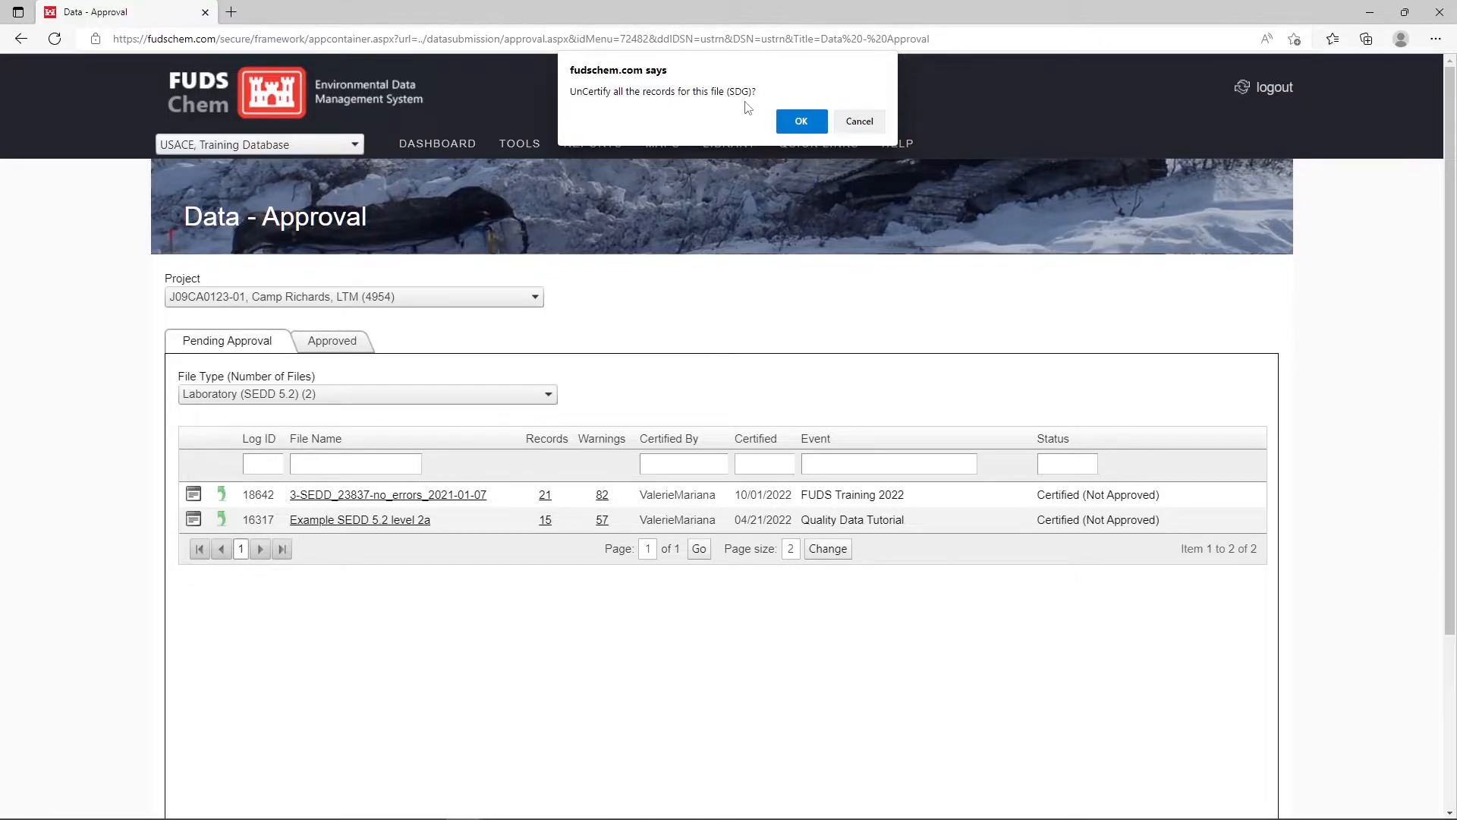
left_click(806, 121)
Step: In Data - Sample Qualification, finalize the qualifiers for the 3-SEDD_23837-no_errors SDG of Camp Richards, LTM
mouse_move(519, 143)
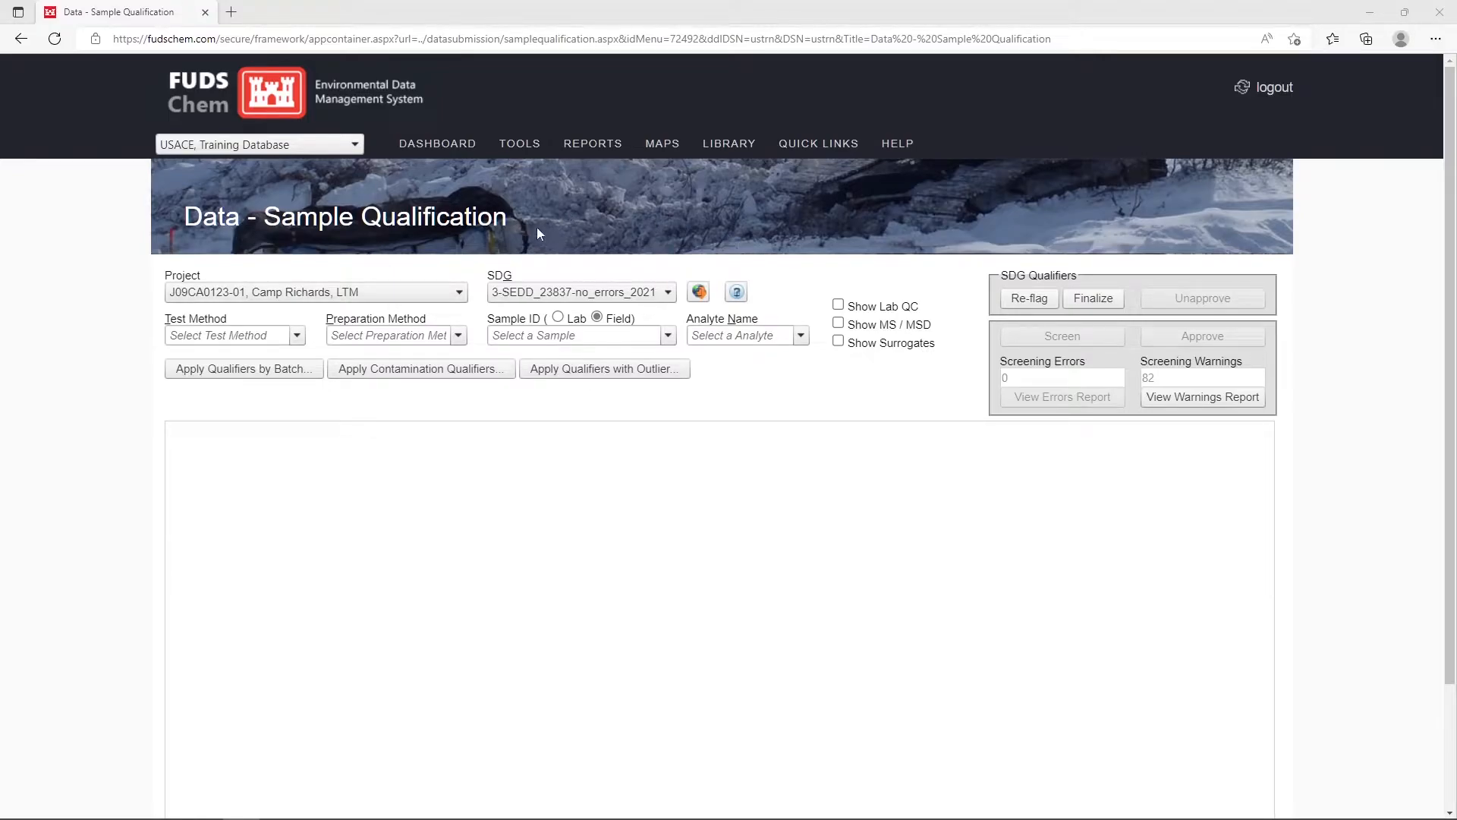
left_click(1114, 298)
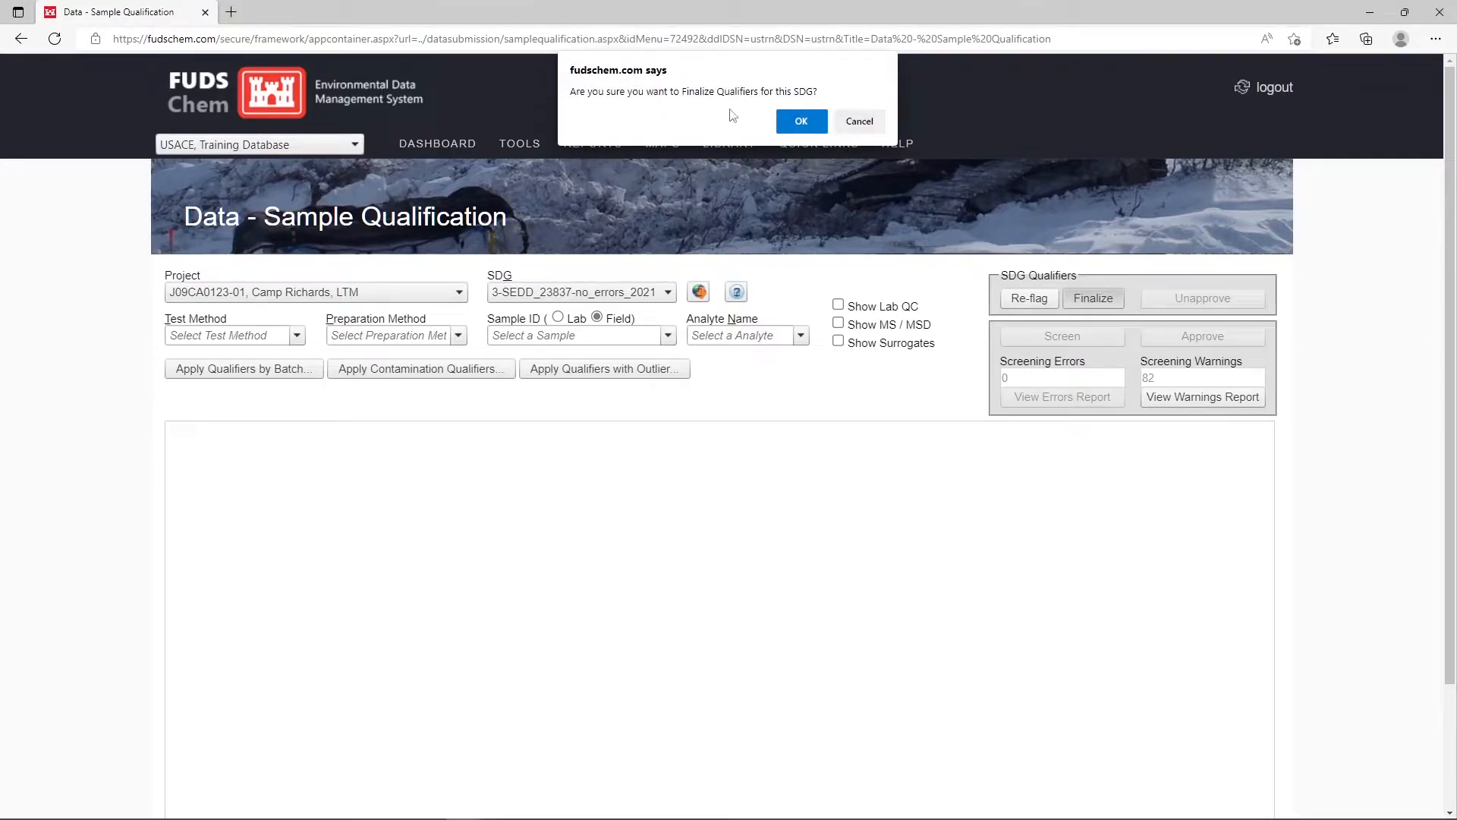
left_click(801, 123)
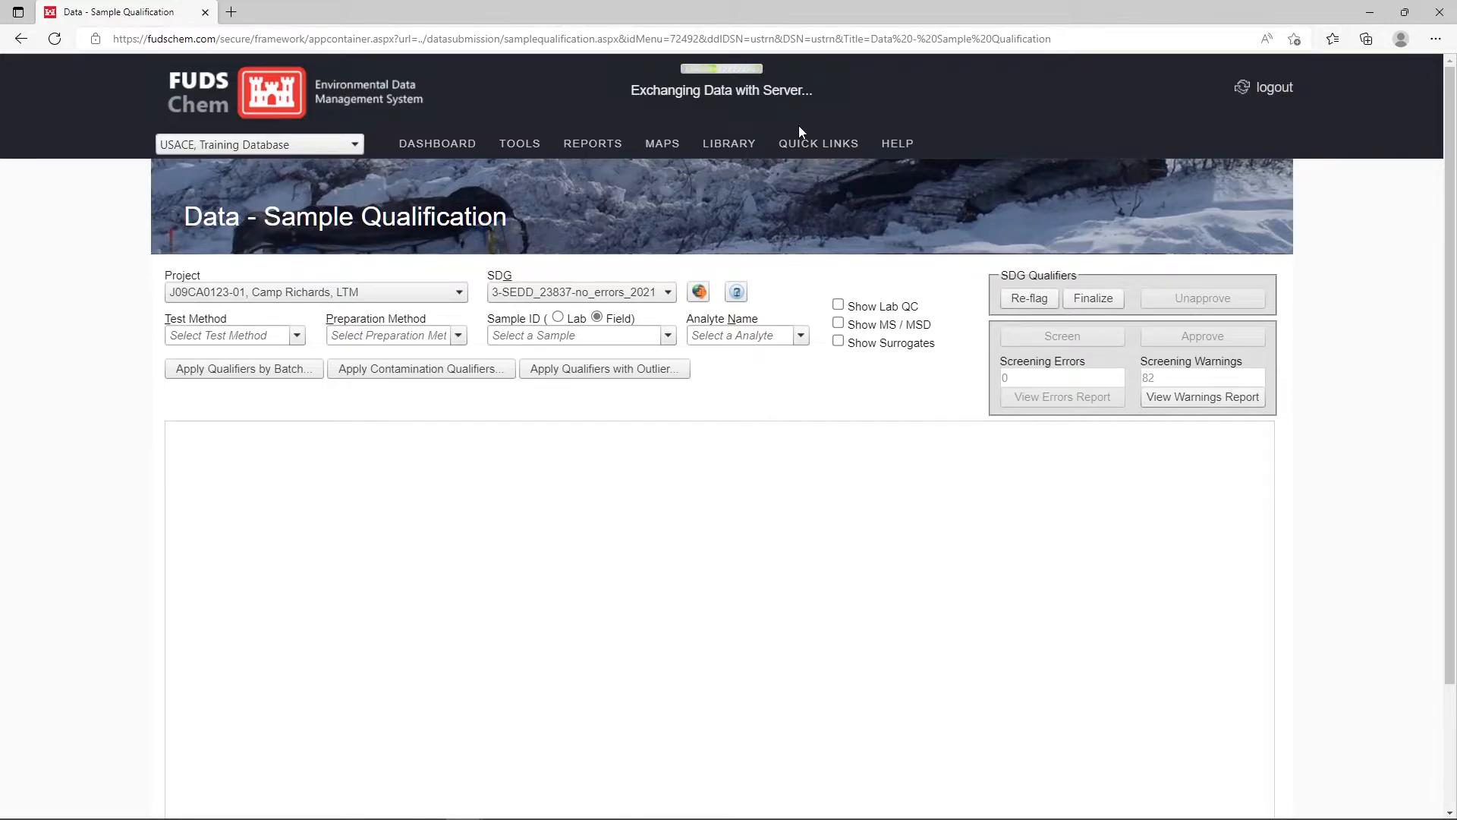
left_click(849, 124)
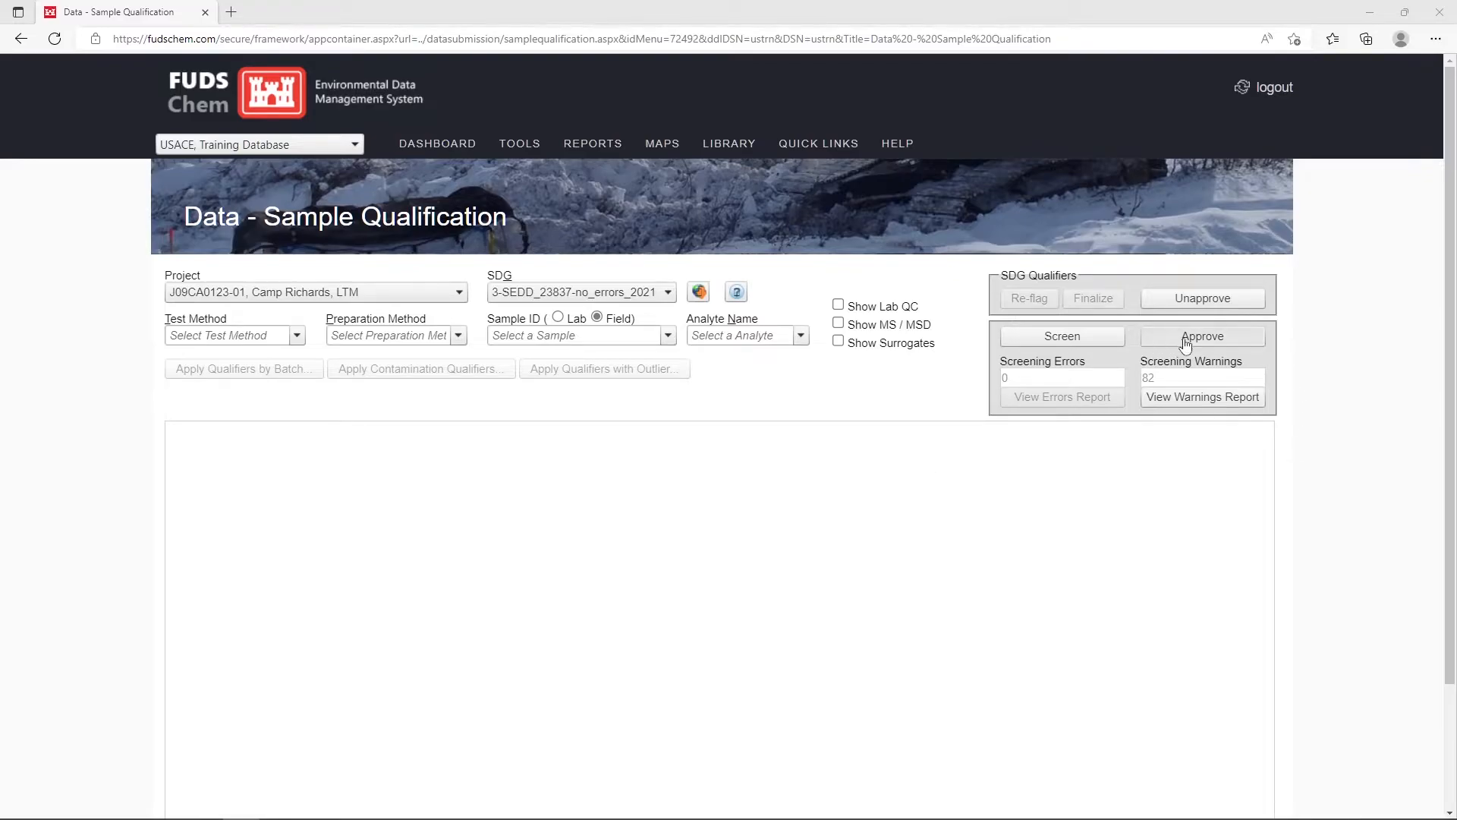
Step: In Data - Approval, list the pending Lithology files and open the approval form for LTD_for video prep, closing it without approving
mouse_move(523, 145)
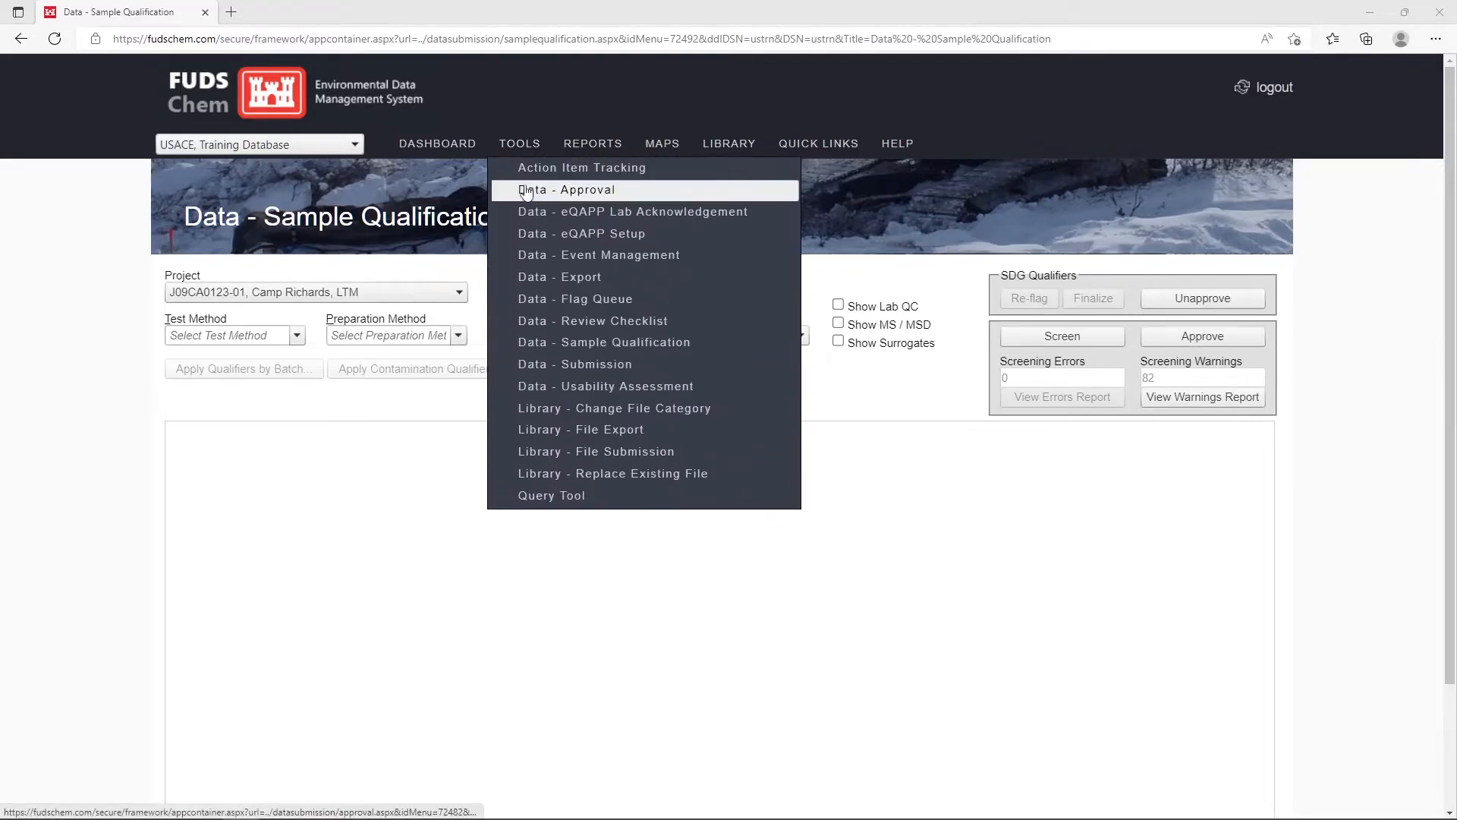
left_click(625, 193)
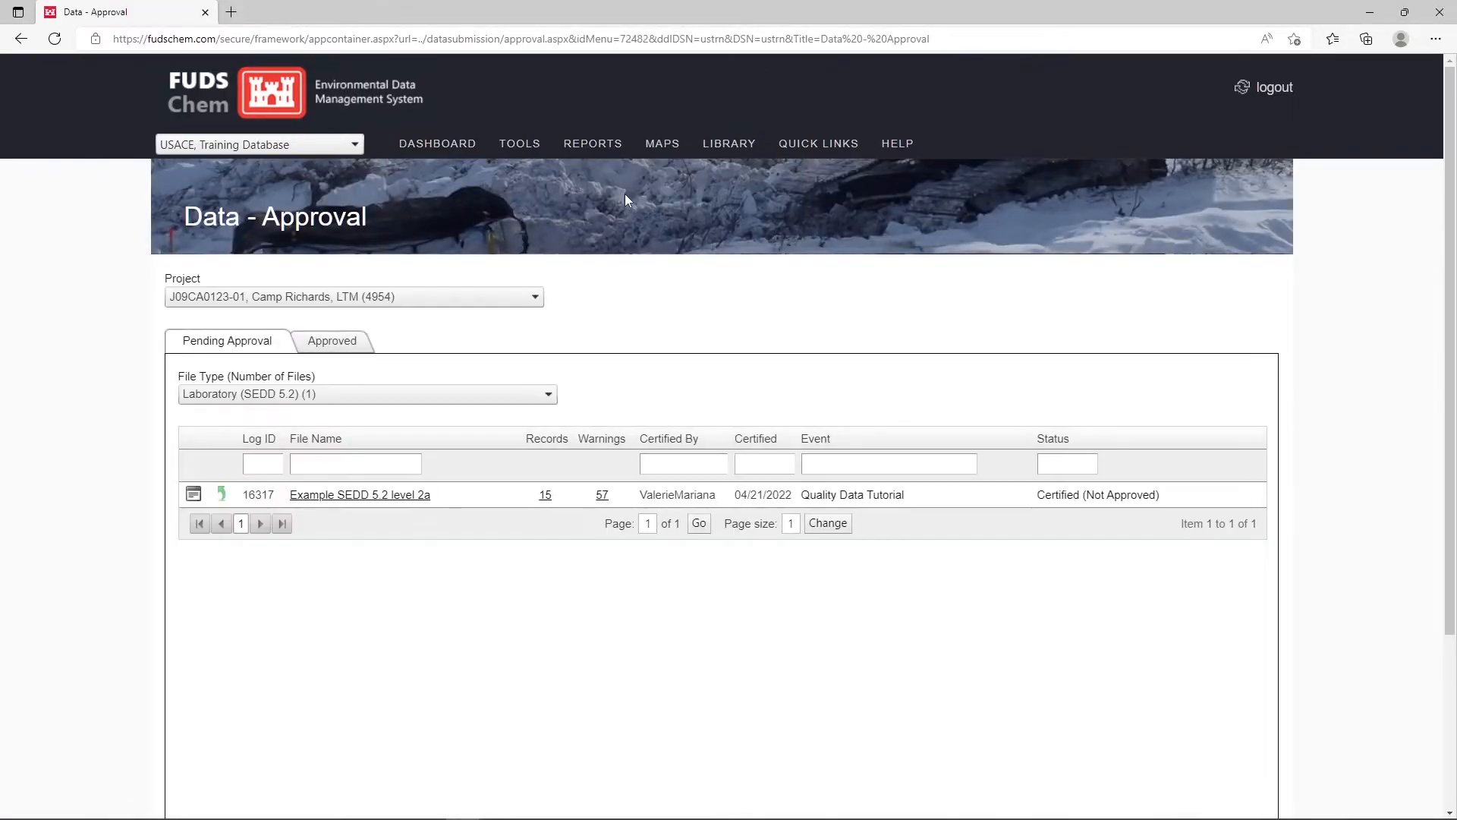
left_click(389, 389)
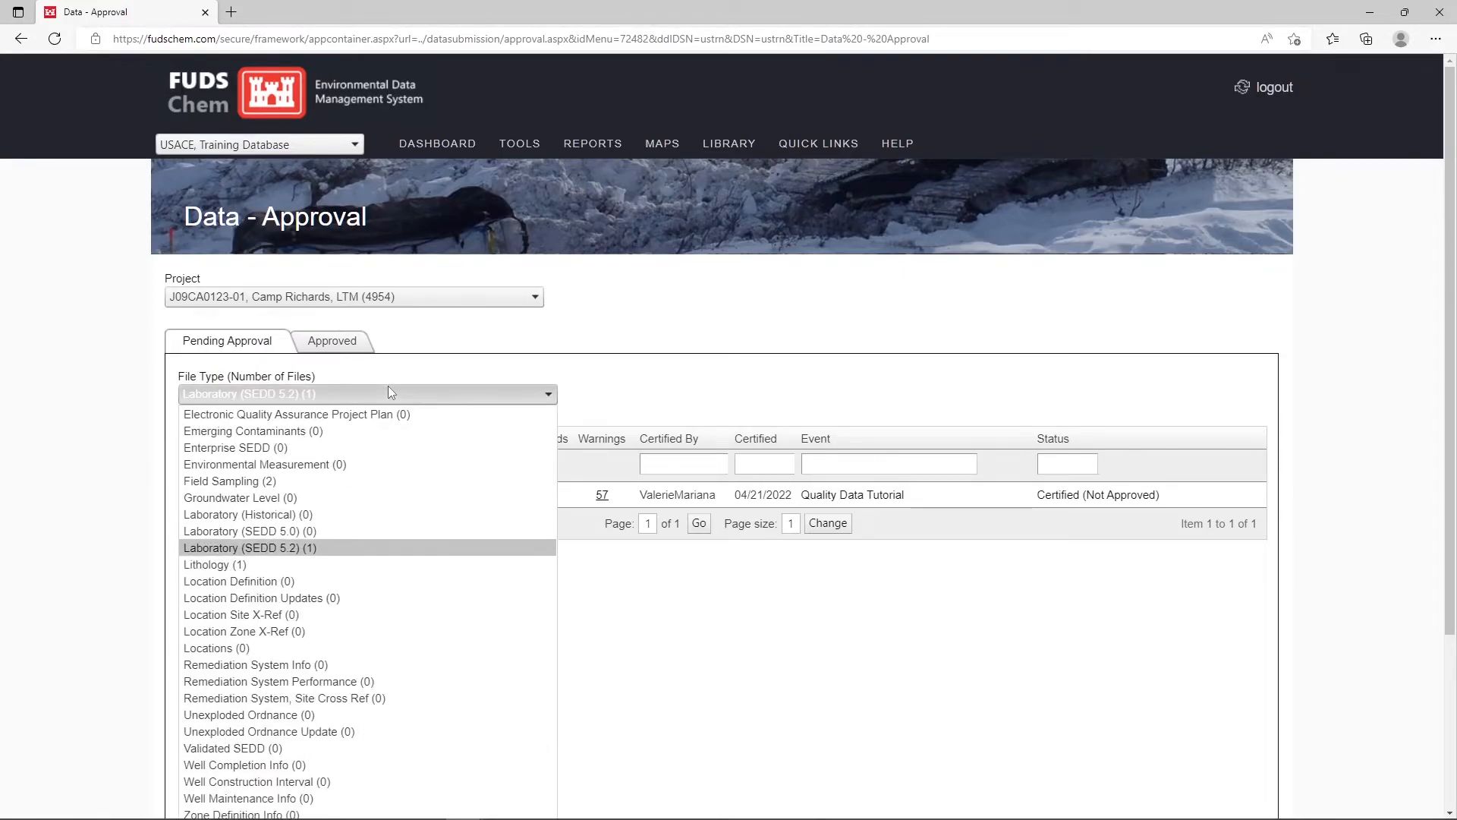
left_click(306, 569)
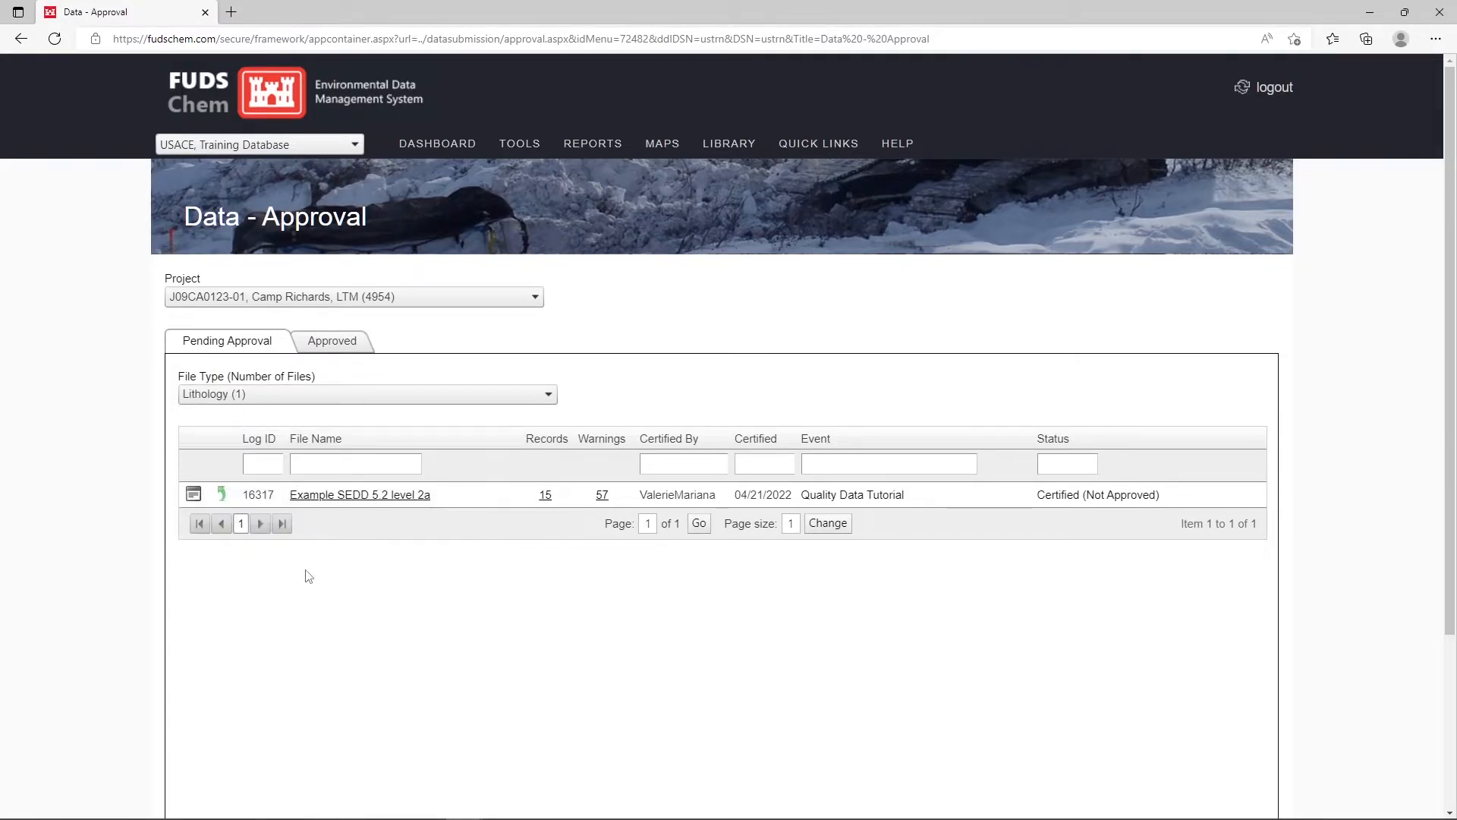
left_click(193, 495)
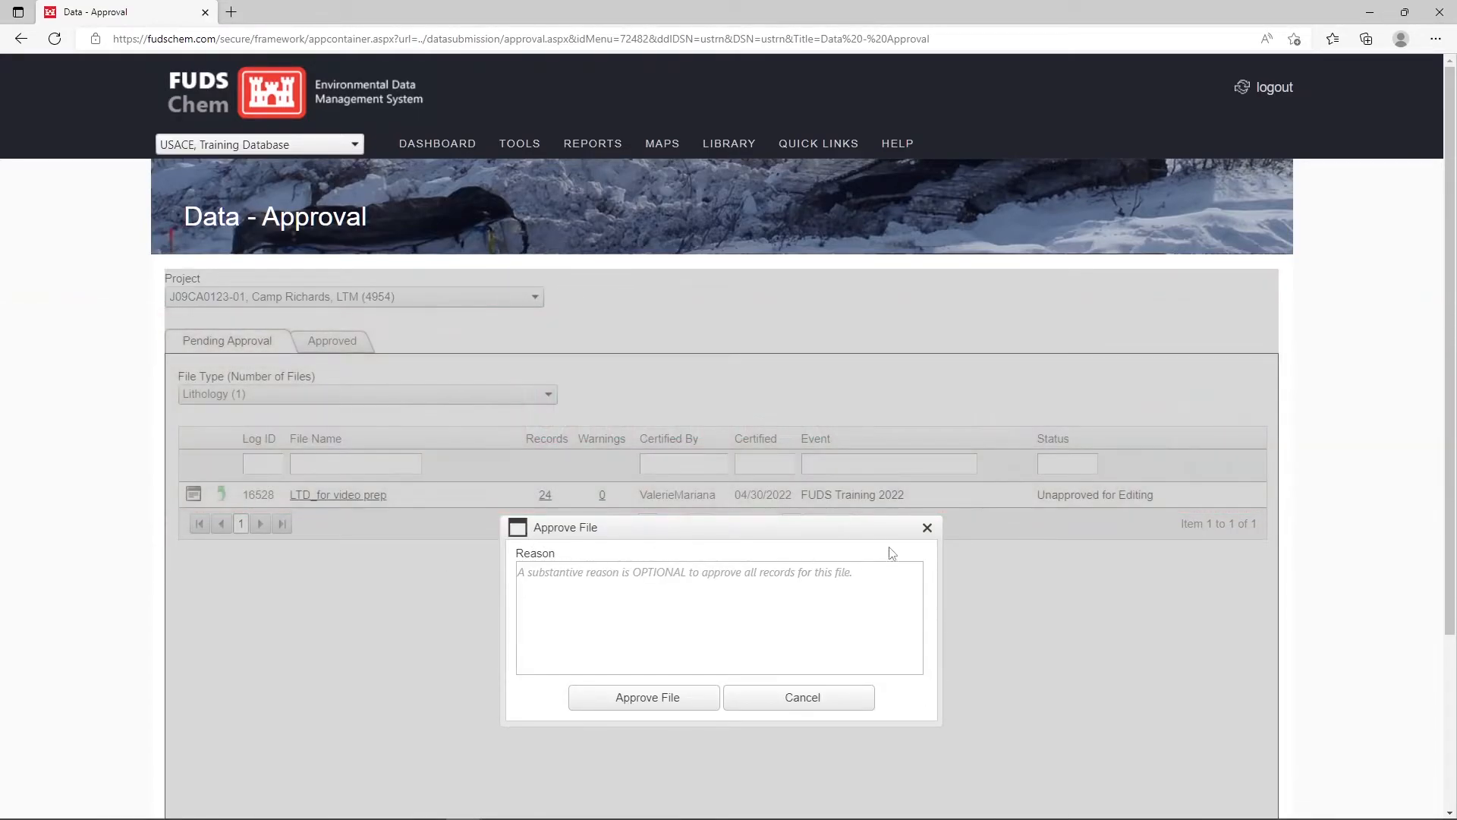
left_click(927, 528)
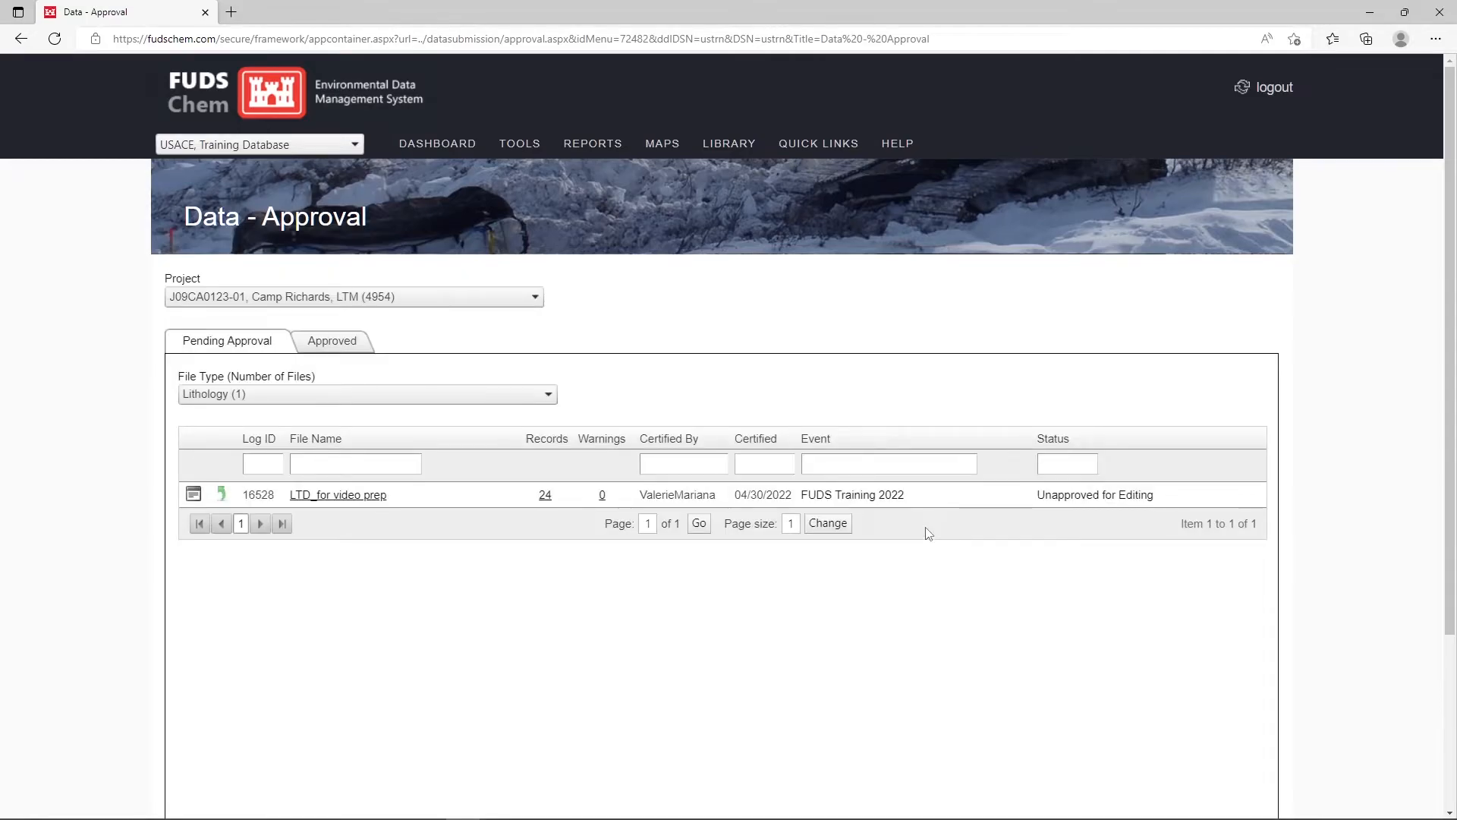
Step: Among the approved Laboratory (SEDD 5.2) files, open the unapproval form for Example SEDD 1 and dismiss it
left_click(331, 343)
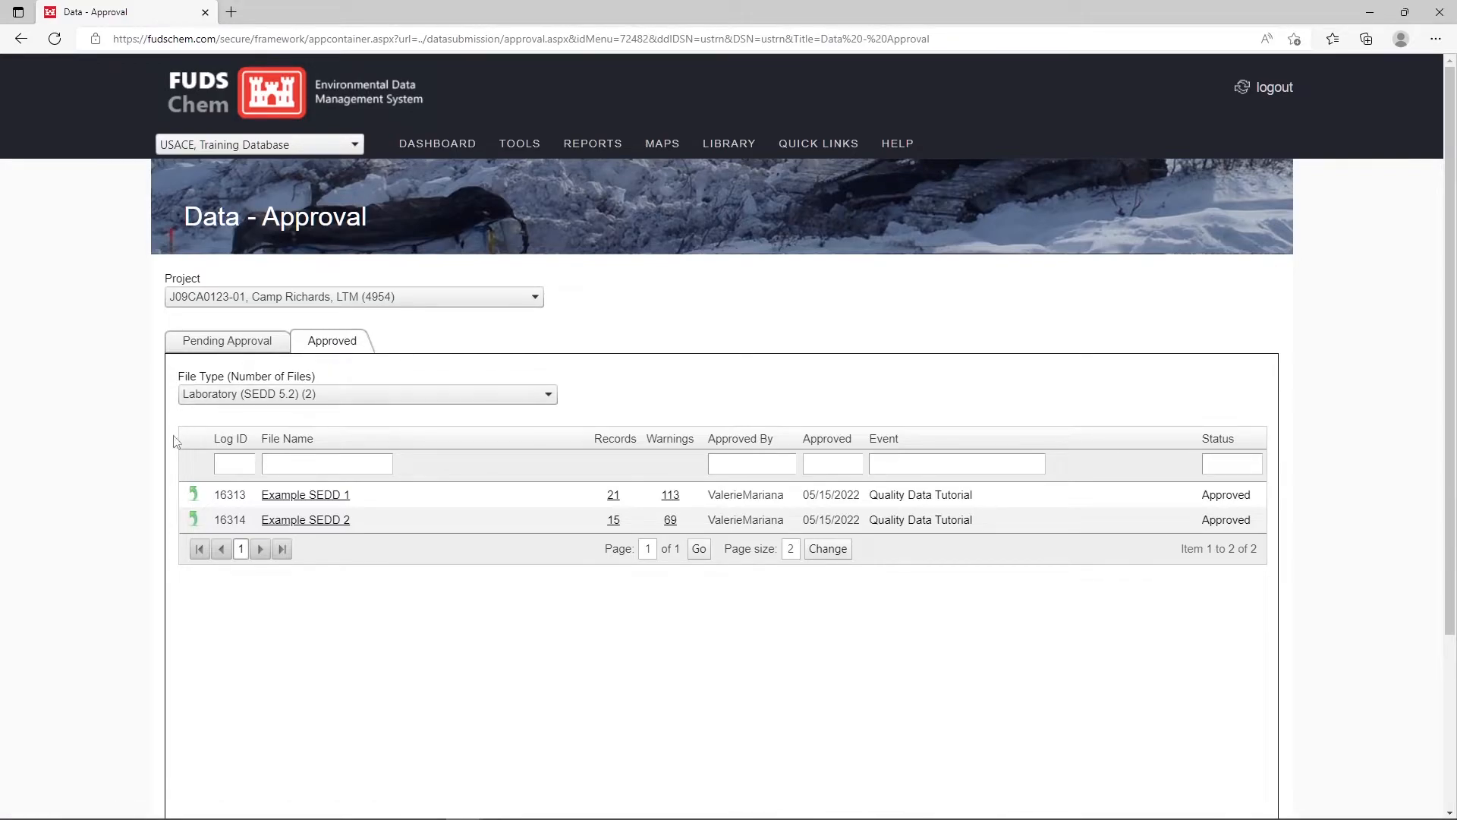
left_click(194, 495)
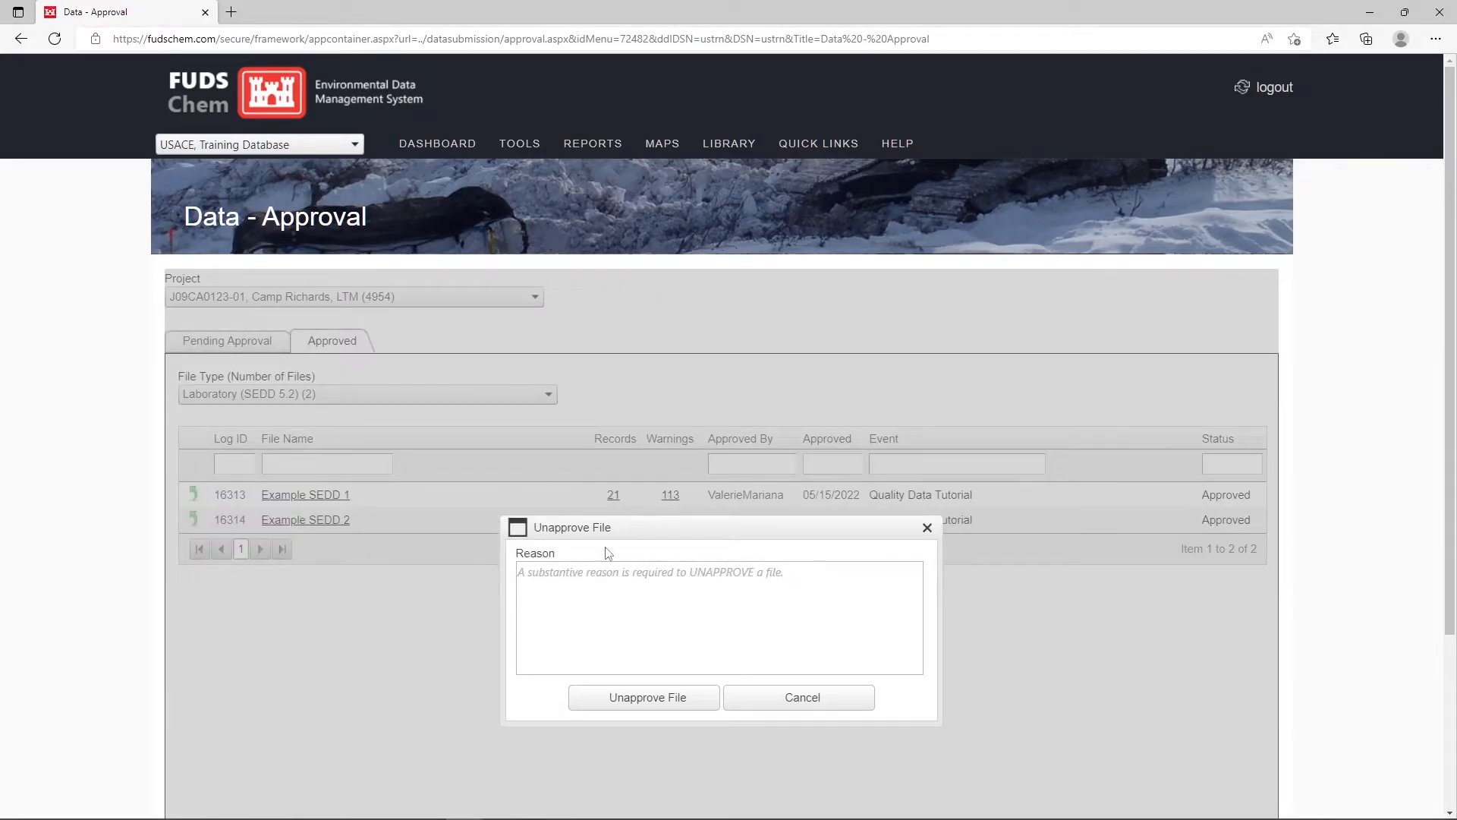
left_click(702, 708)
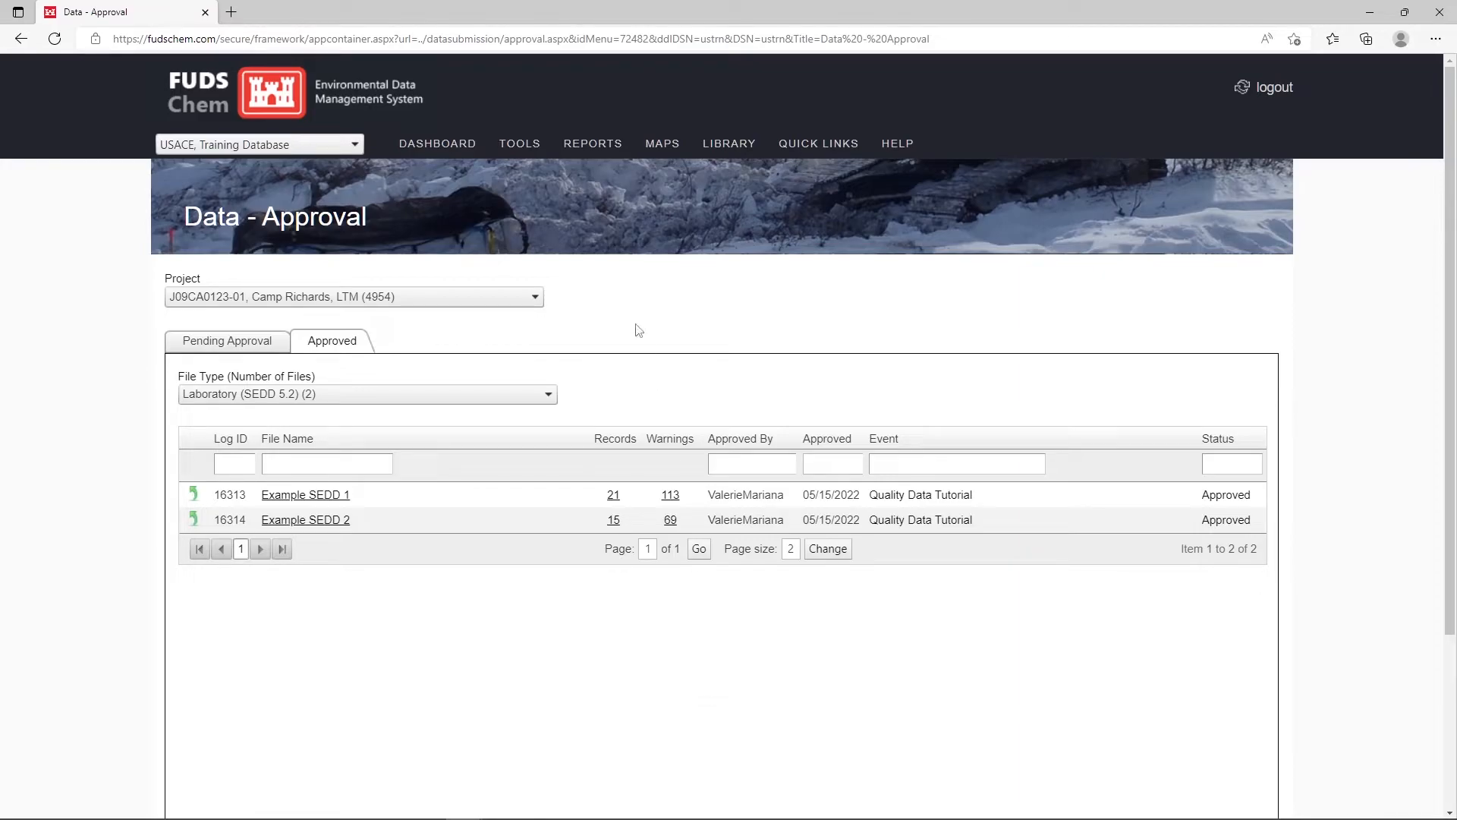
Step: Open Data - eQAPP Lab Acknowledgement for project J09CA0123-01, Camp Richards, LTM (4954)
mouse_move(519, 145)
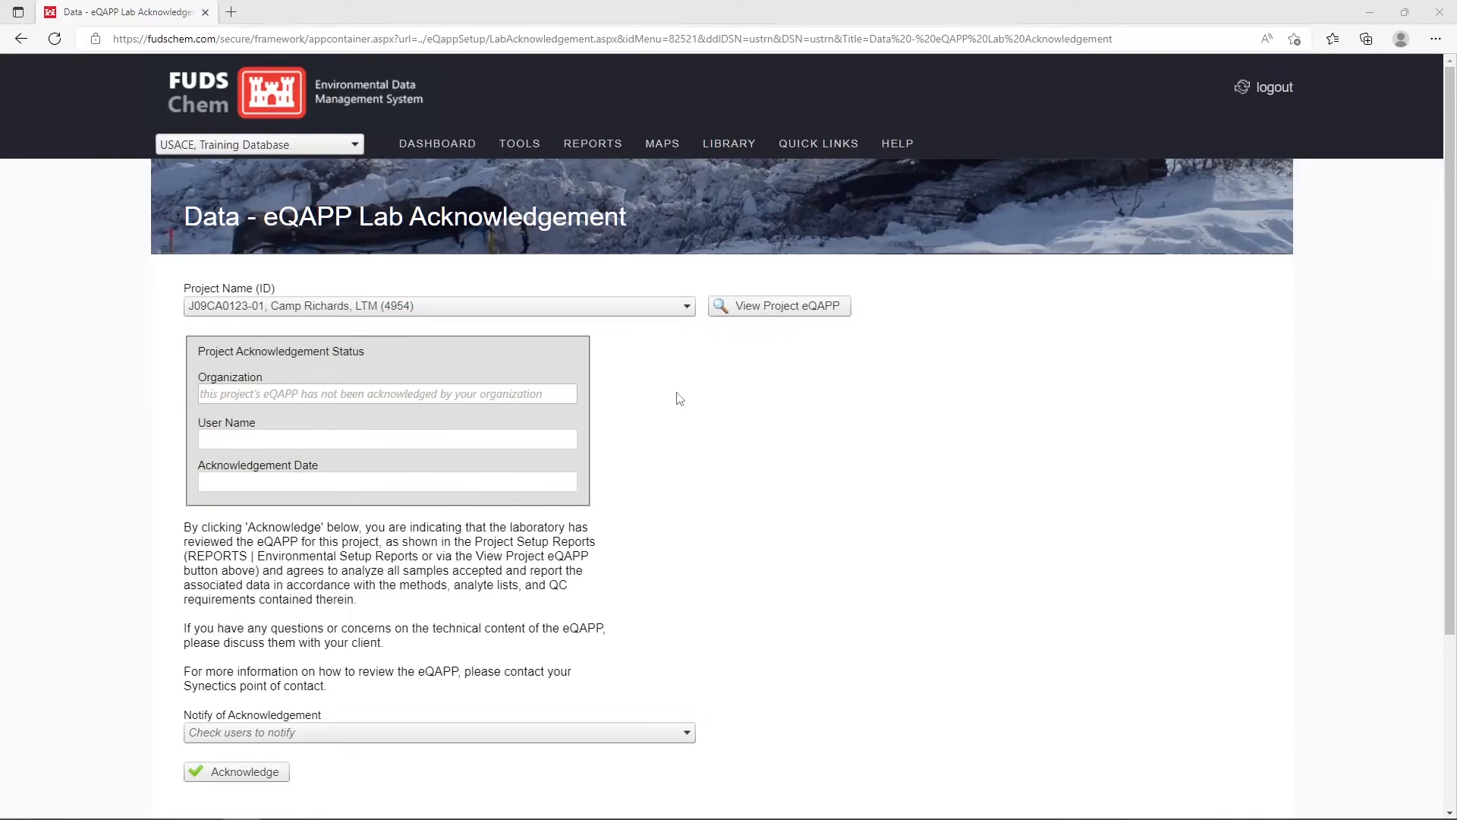
Step: In Data - Usability Assessment, review the assessment checklist questions and comments for the Alpha Army Depot 2020 Monitoring Event
mouse_move(520, 147)
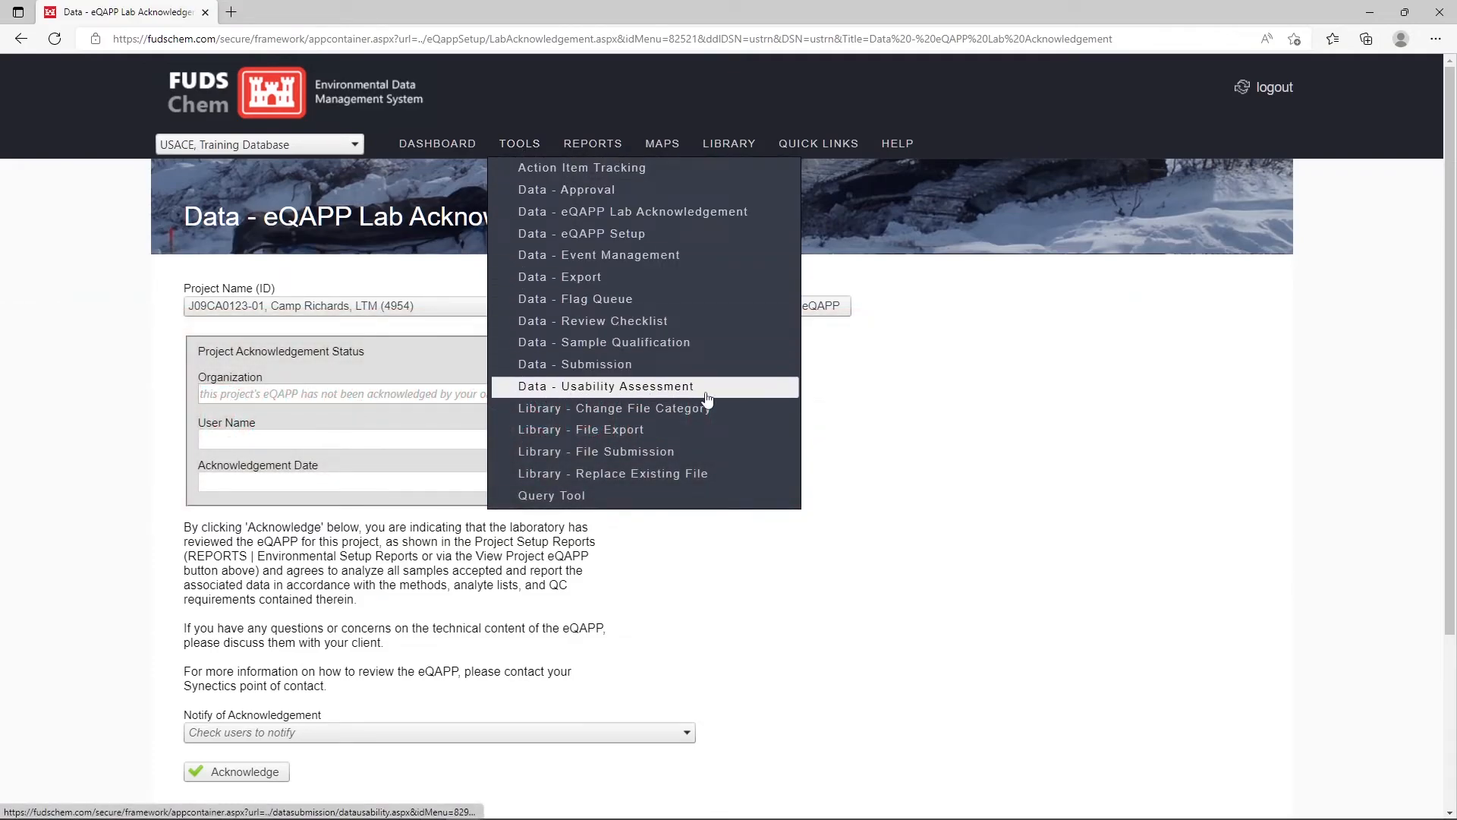
left_click(705, 391)
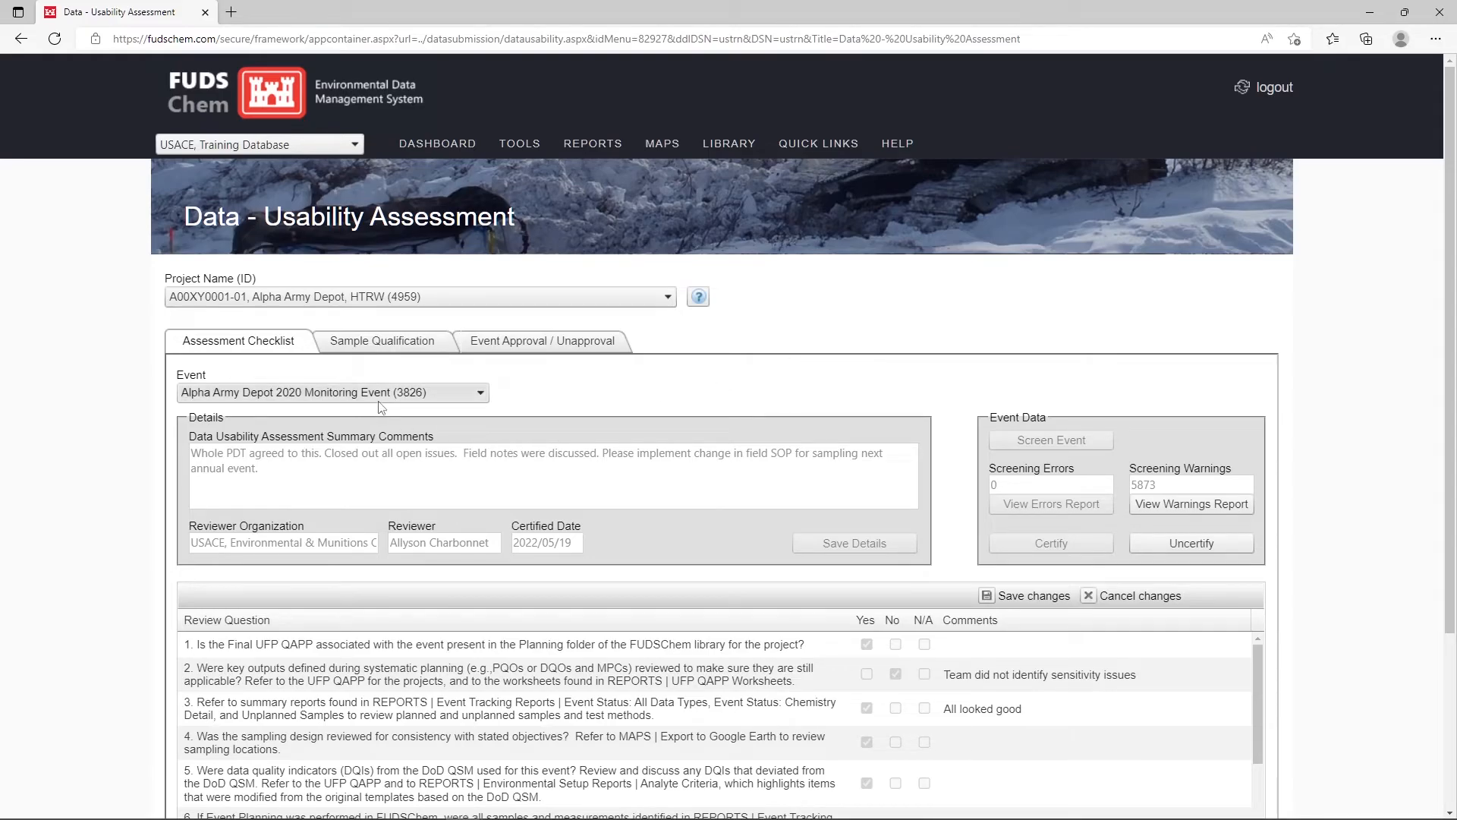
scroll(938, 405, "down", 3)
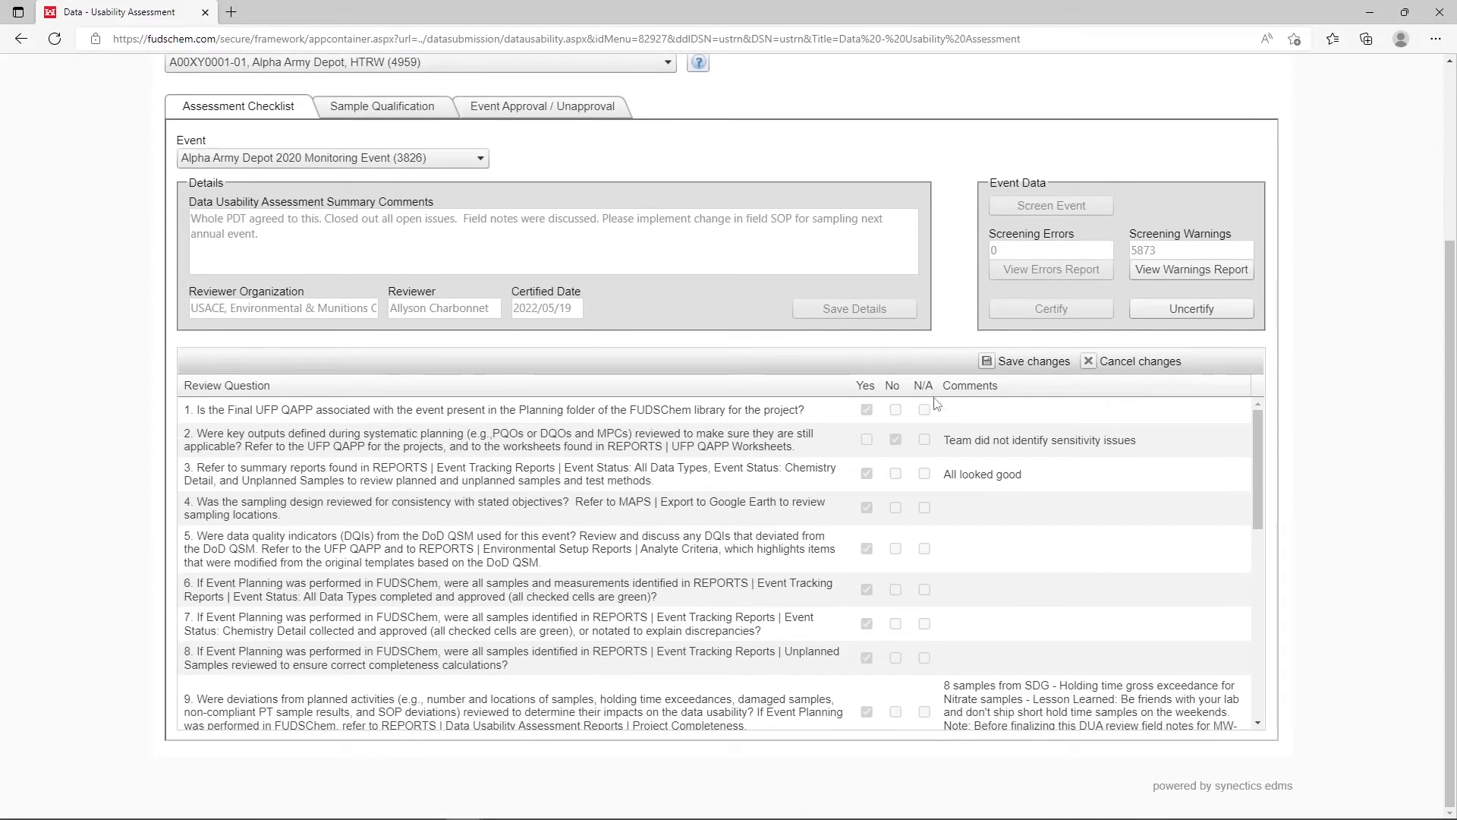
scroll(938, 448, "down", 6)
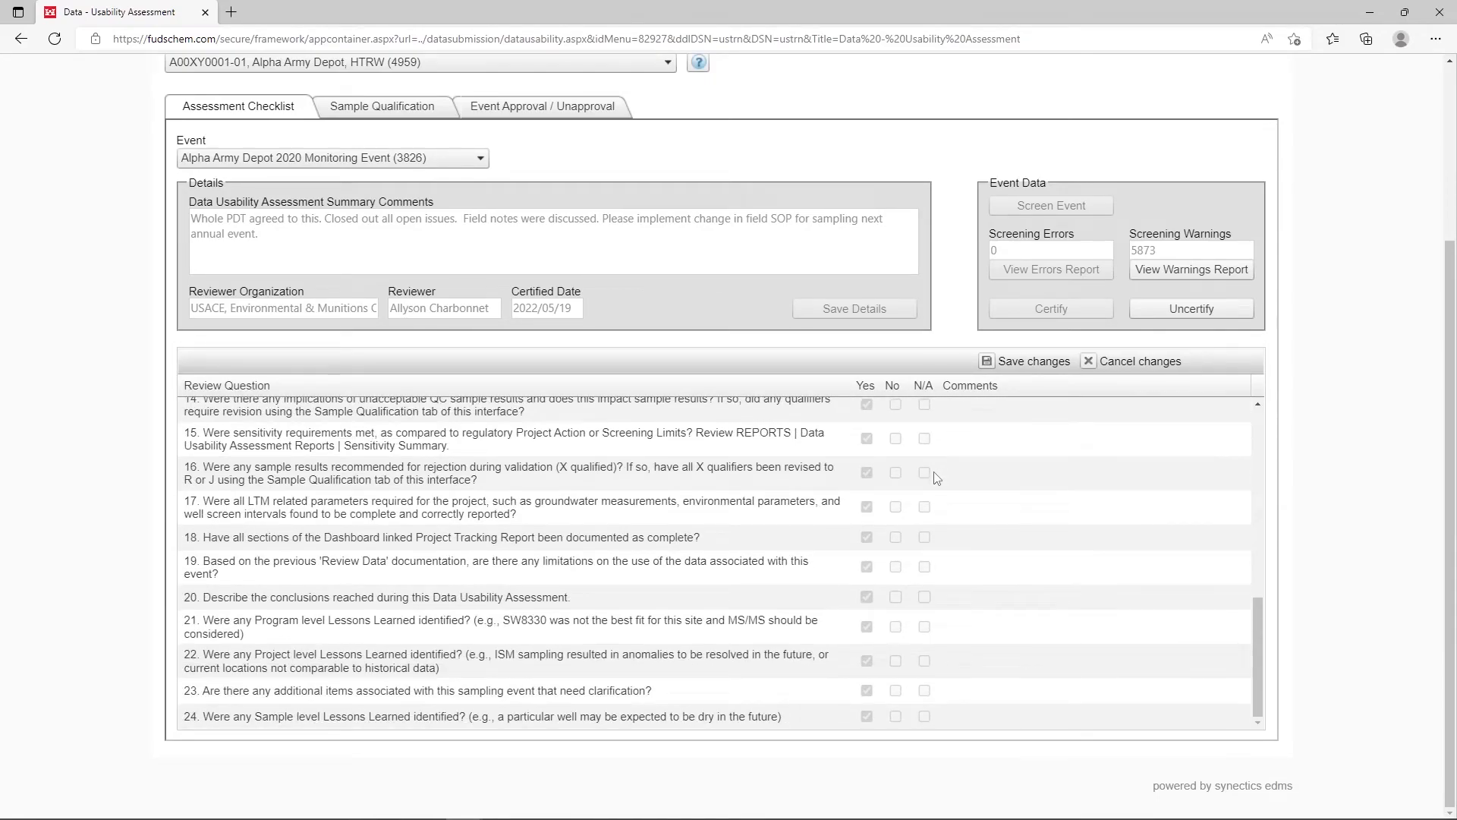
scroll(938, 477, "up", 6)
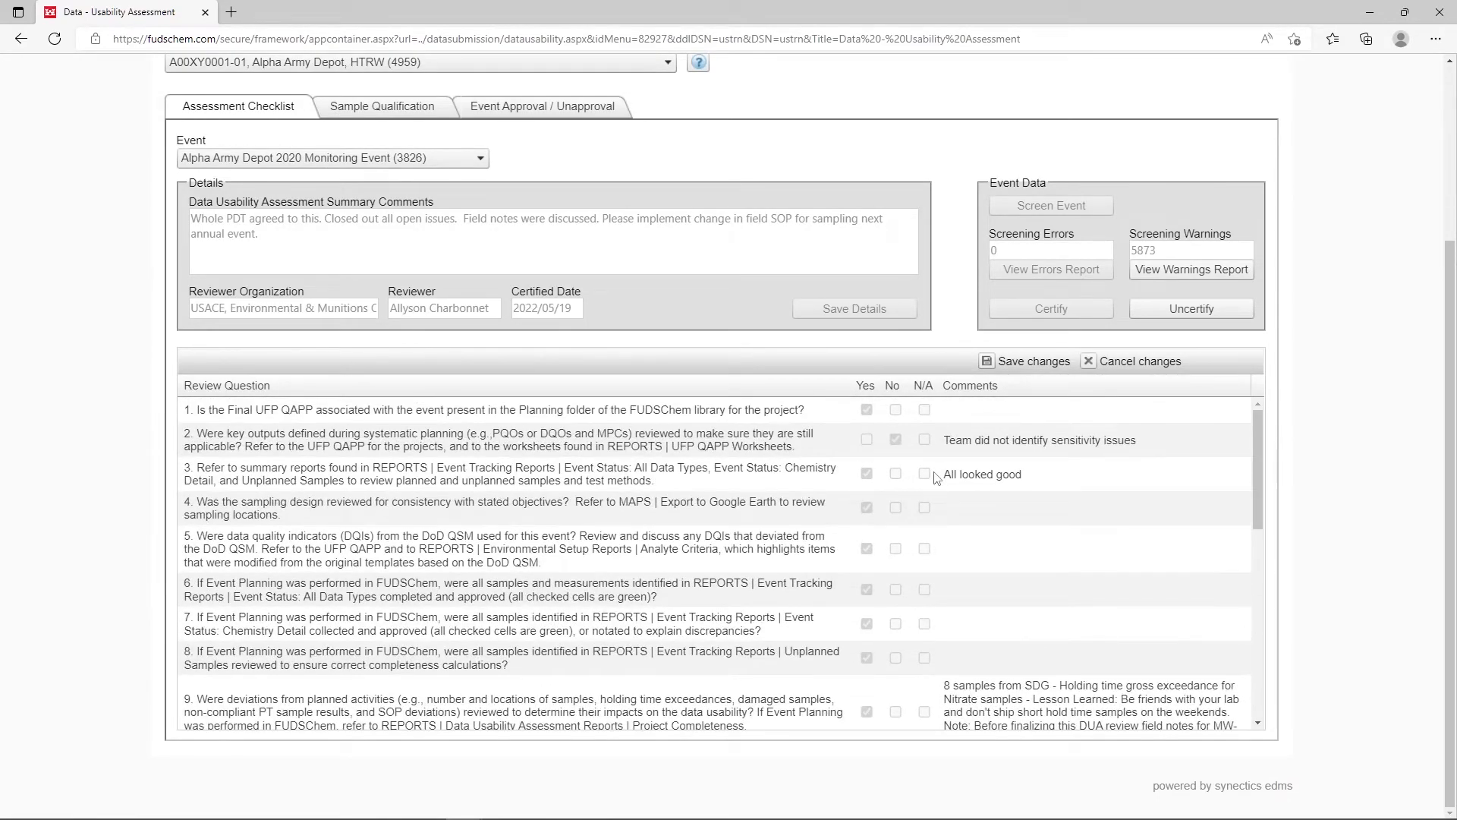
scroll(935, 477, "up", 3)
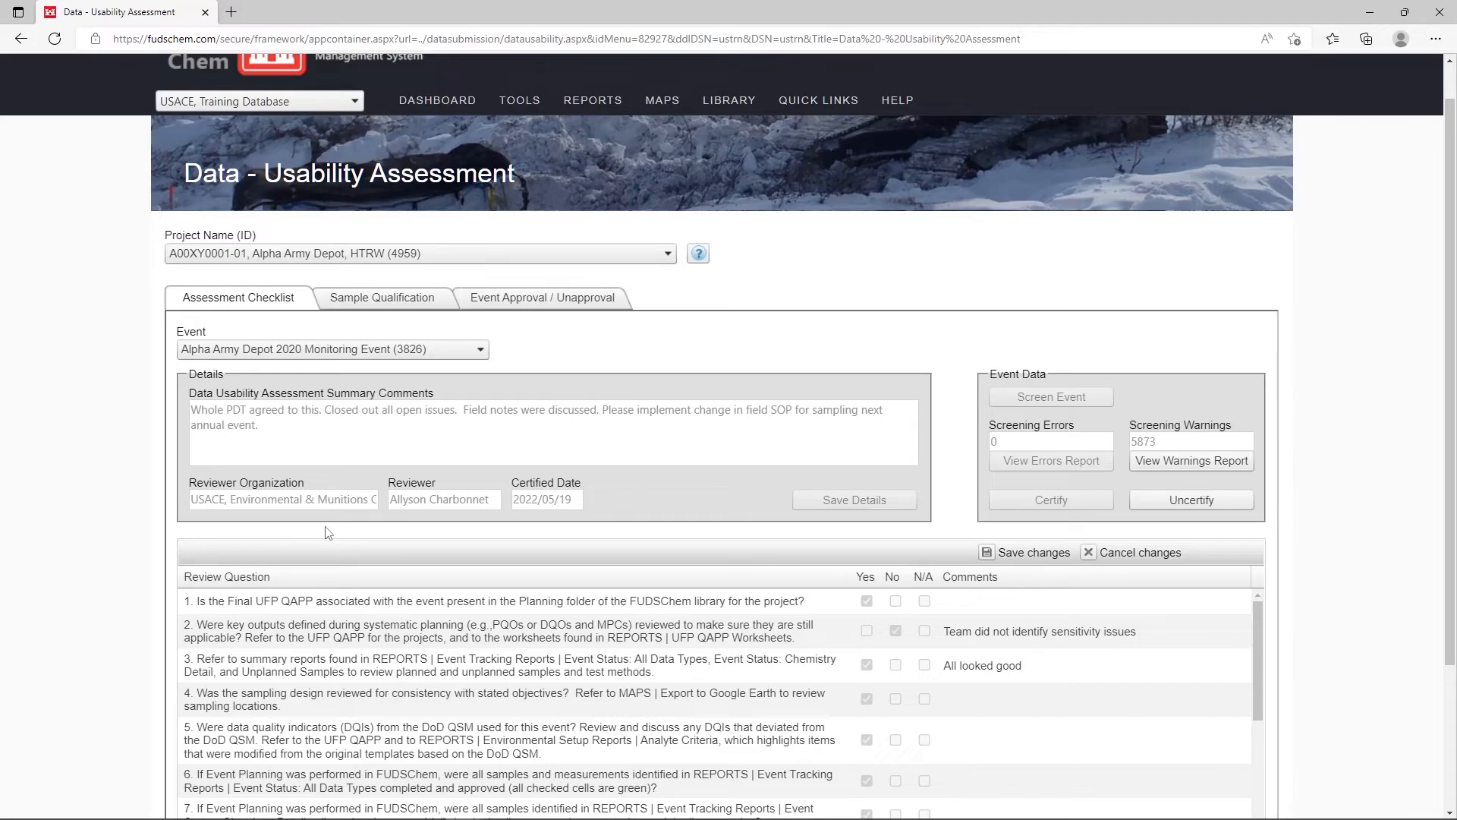
Step: Open the Team Directory and view the permissions of the first listed user
mouse_move(593, 108)
mouse_move(804, 168)
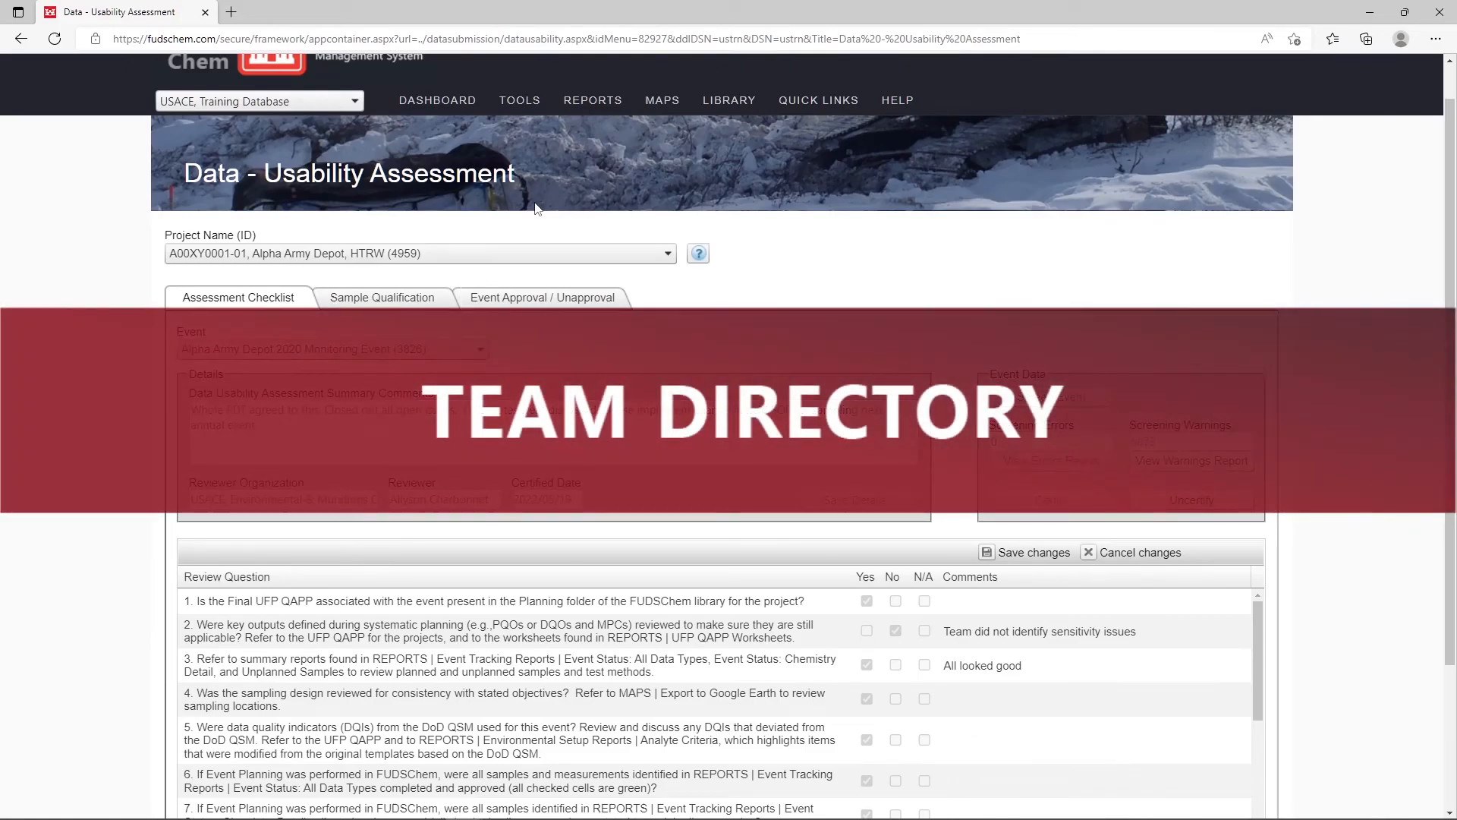
scroll(536, 208, "up", 1)
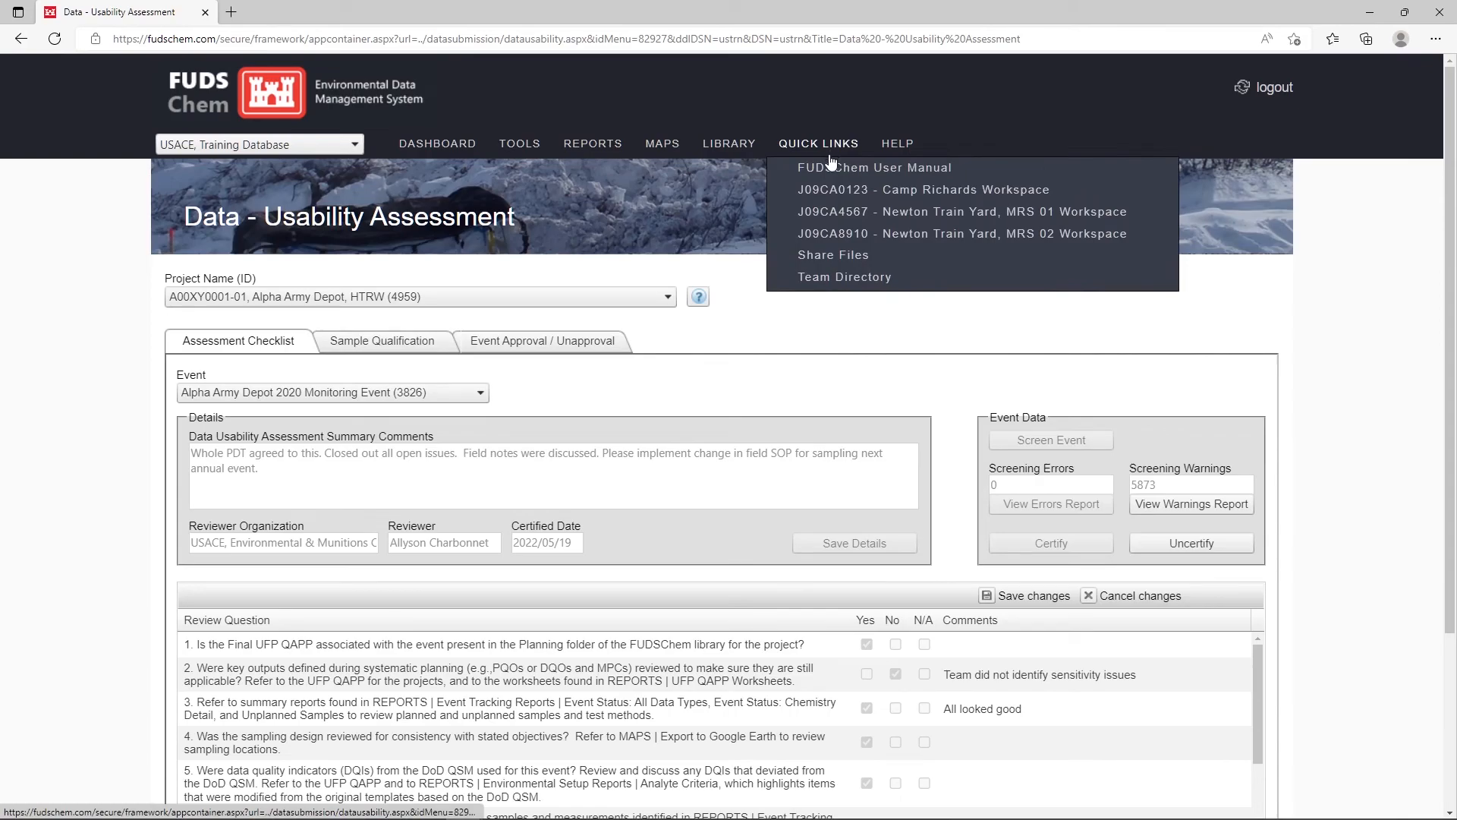
left_click(958, 282)
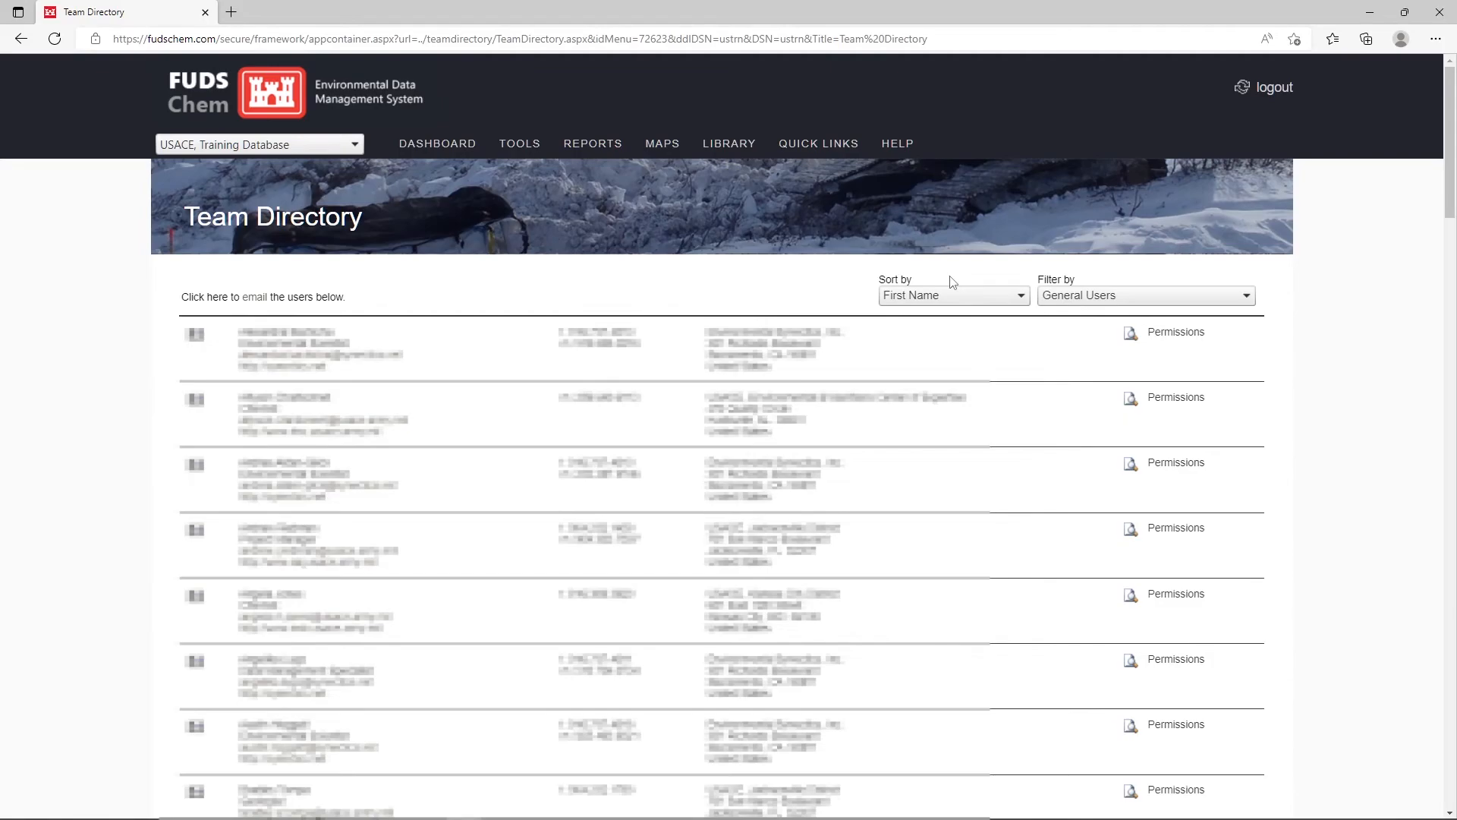
left_click(1175, 334)
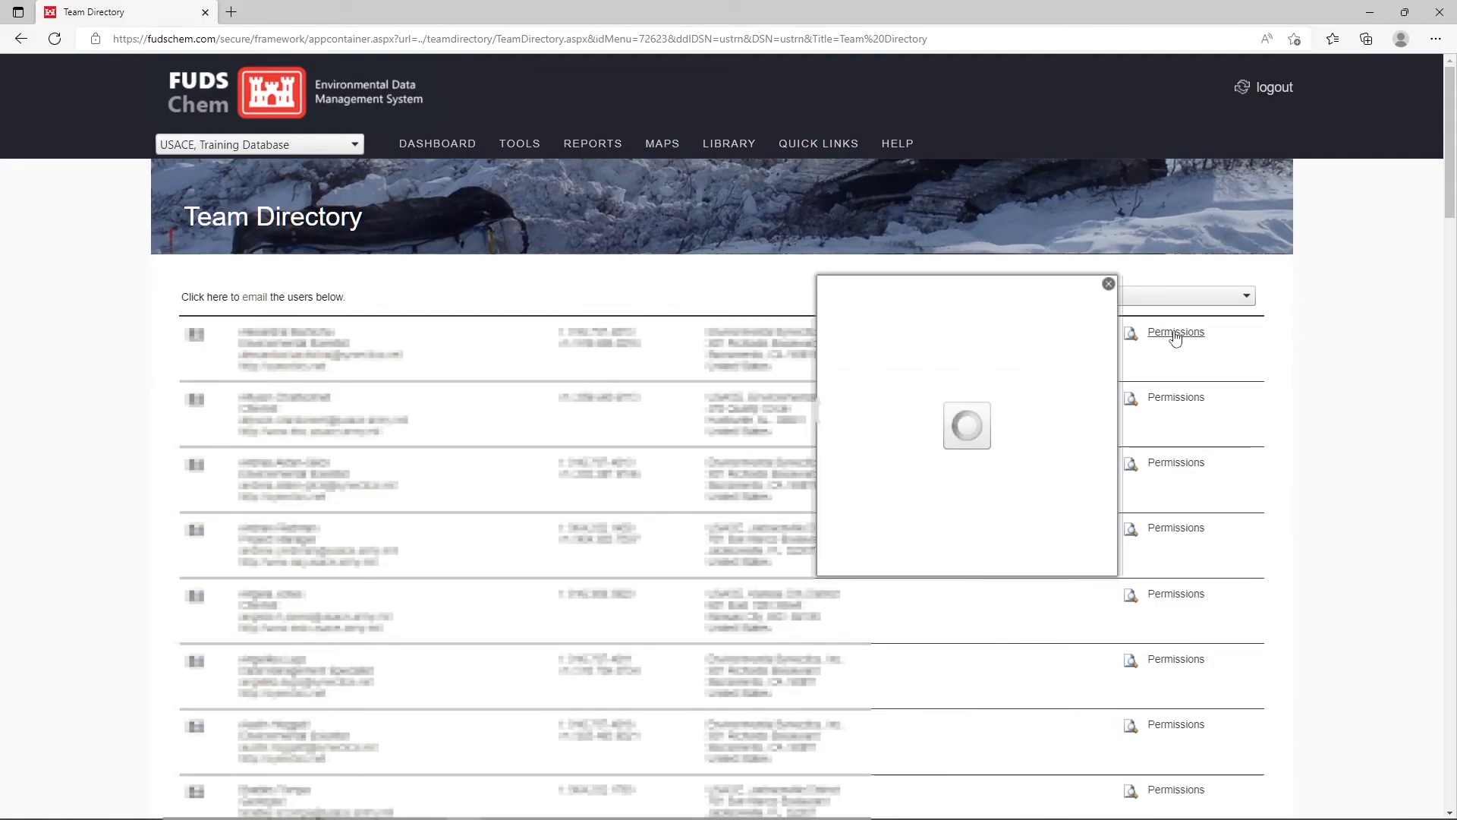